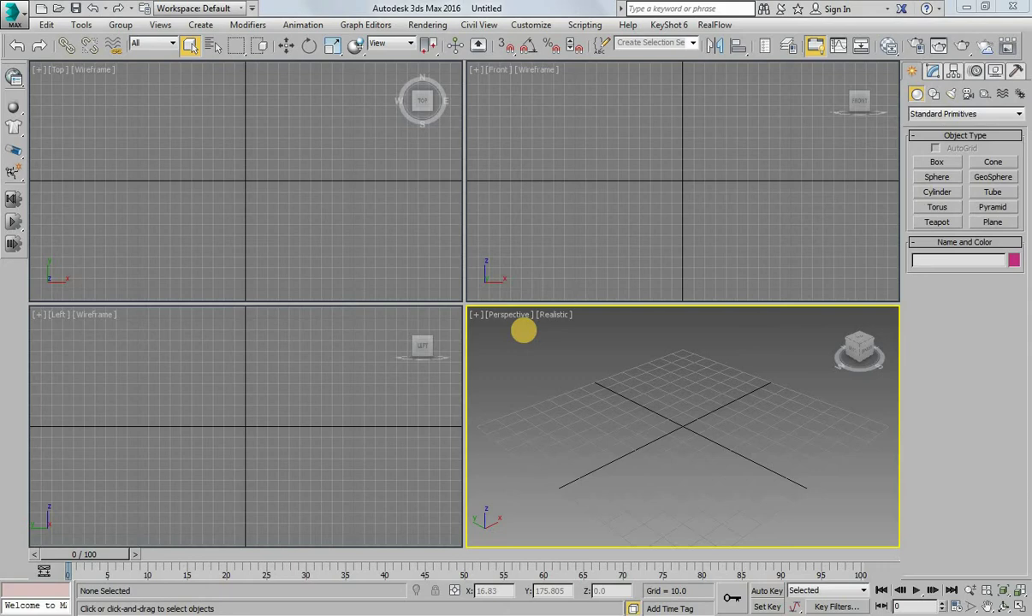
Maximize the Perspective view and drag out a box, Box001, at the grid centre.
left_click(1017, 605)
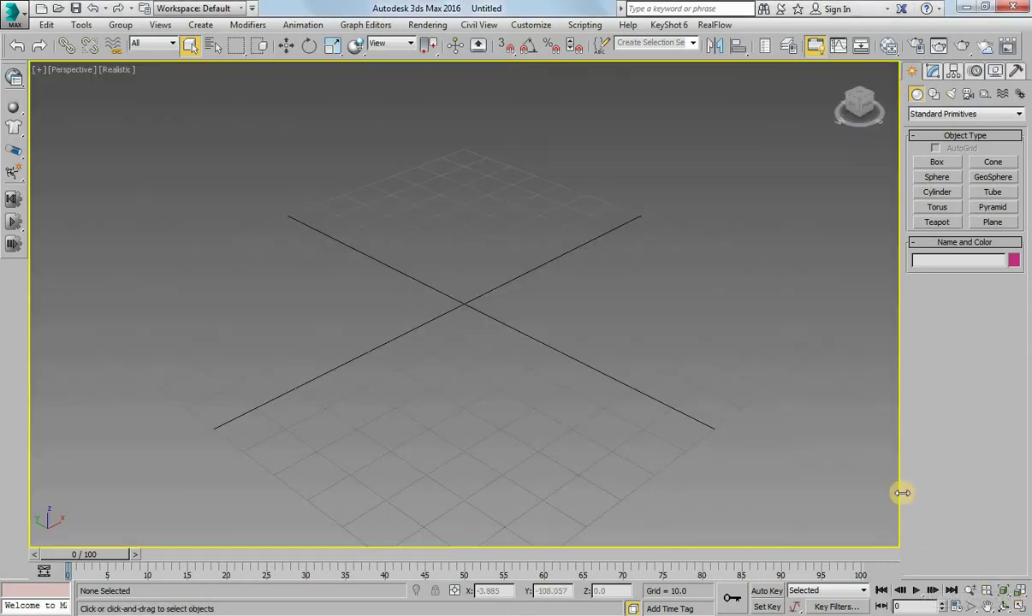
left_click(937, 163)
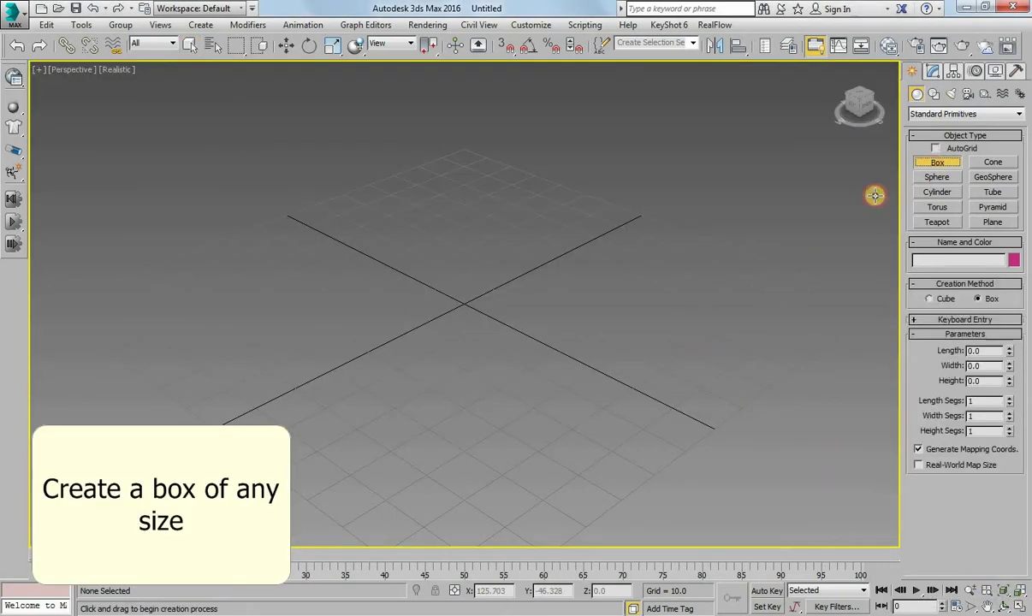
left_click_drag(462, 255, 463, 346)
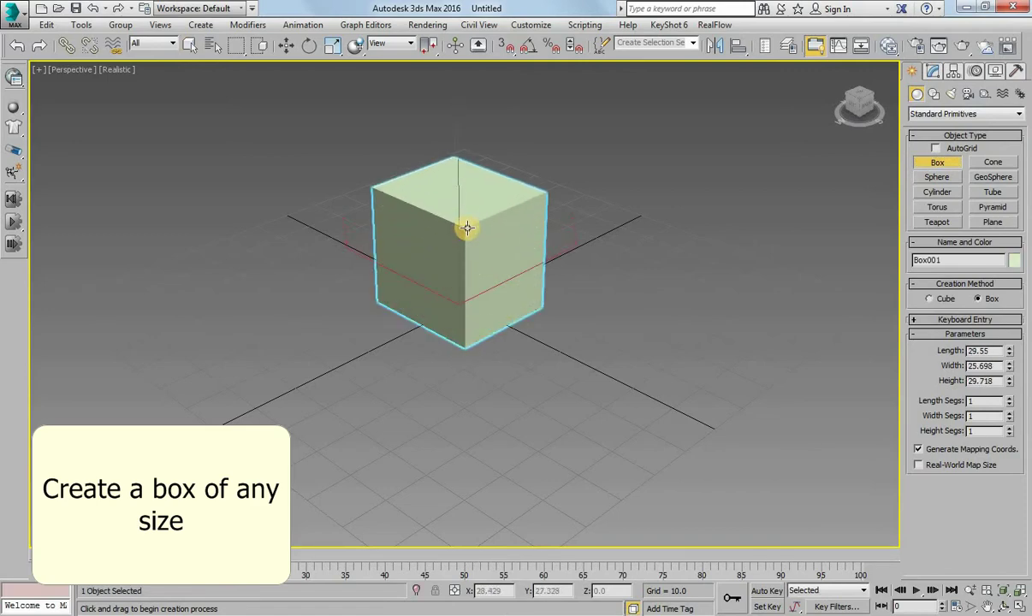
right_click(426, 226)
middle_click_drag(426, 226, 523, 322)
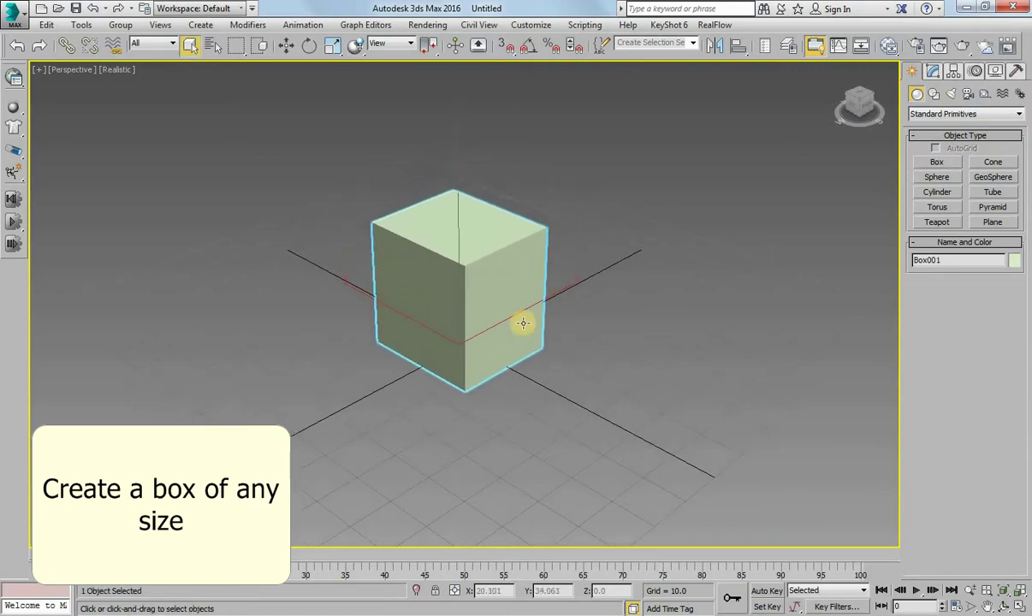
scroll(516, 323, "up", 3)
scroll(531, 306, "up", 2)
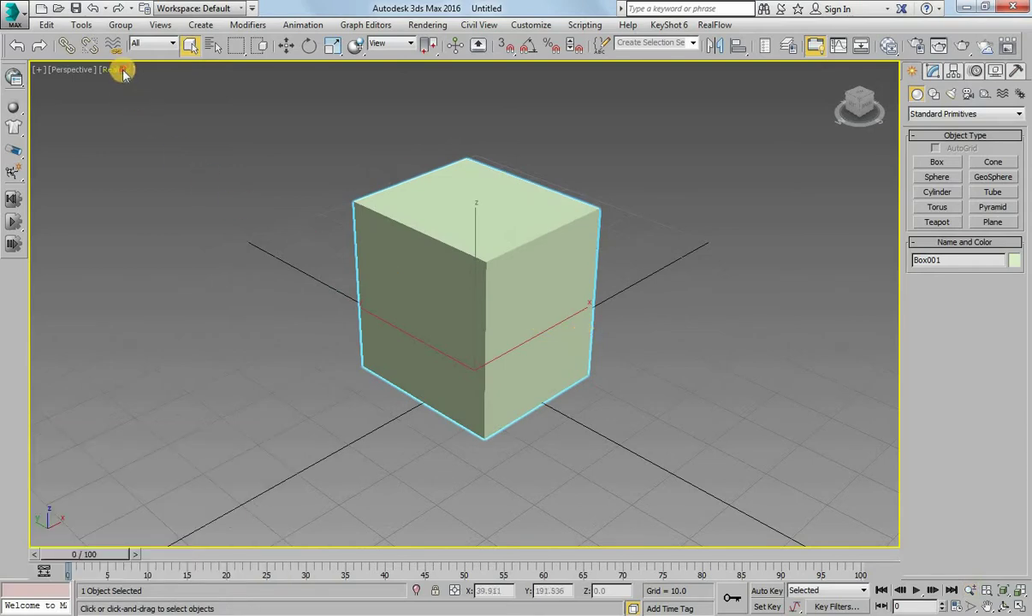
Shade the view with Edged Faces showing and go to the Modify panel.
left_click(124, 71)
left_click(161, 101)
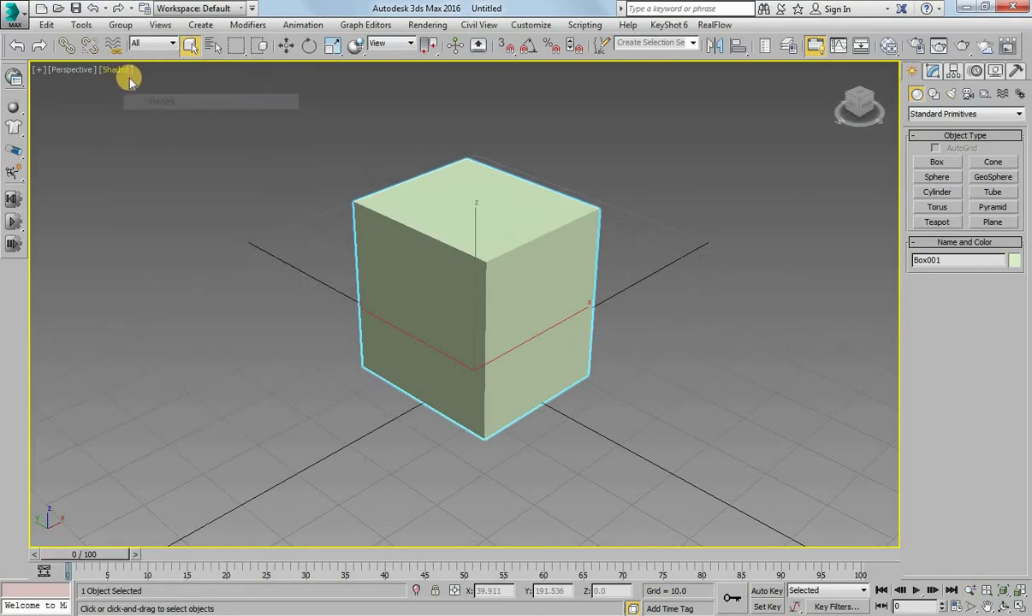
left_click(120, 70)
left_click(144, 133)
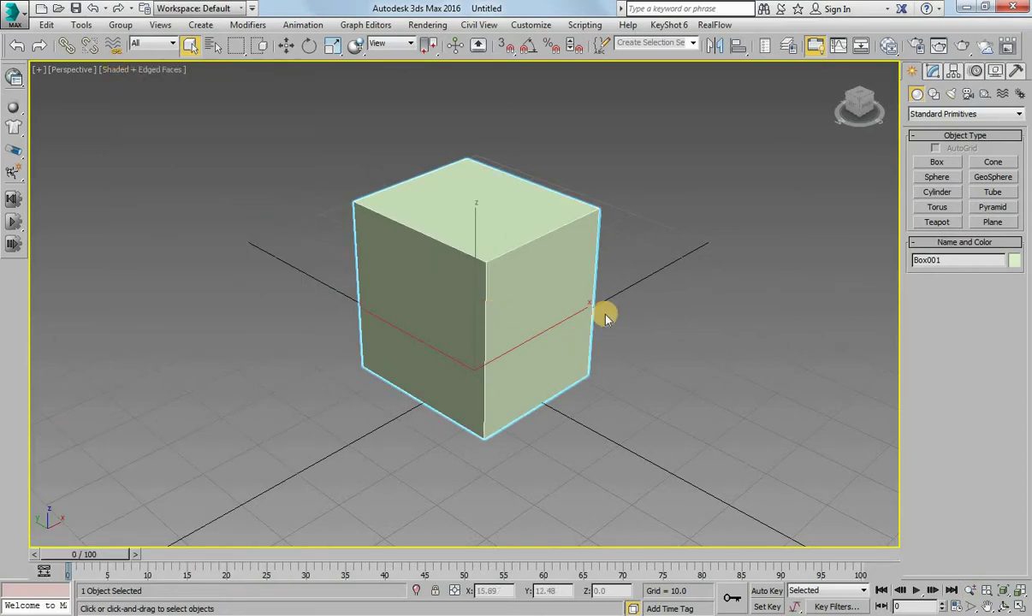
left_click(932, 71)
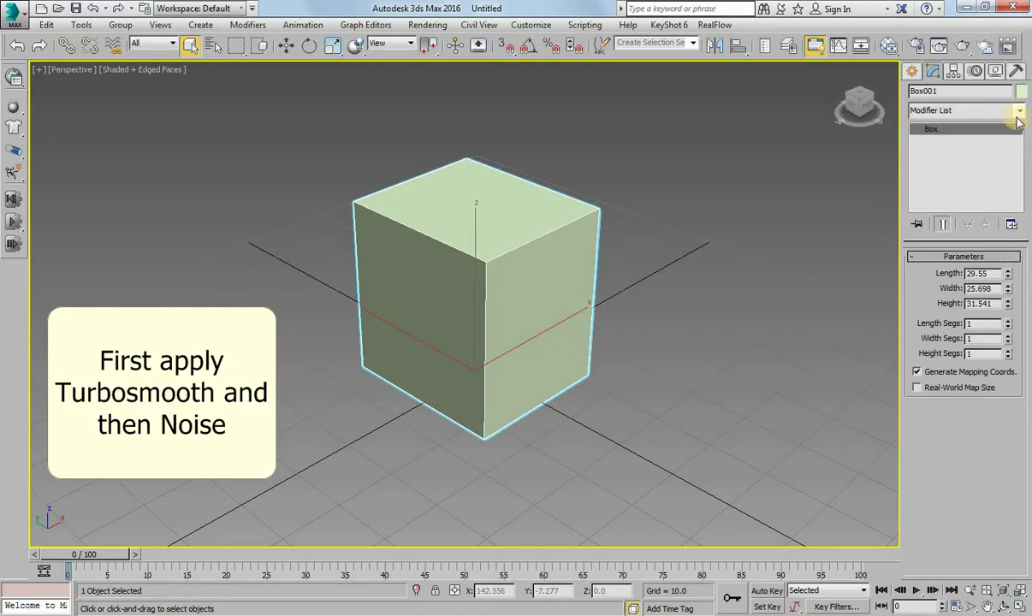
Apply a 1-iteration TurboSmooth to Box001 and orbit to inspect the rounded blob.
left_click(1020, 112)
left_click_drag(1020, 175, 1016, 493)
left_click(985, 519)
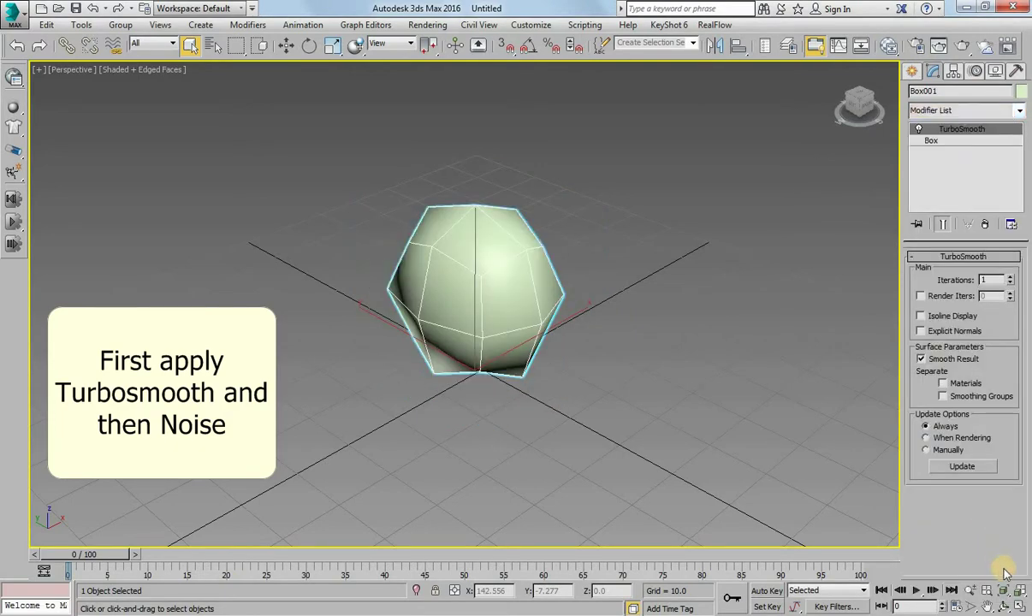
left_click(1004, 606)
mouse_move(495, 300)
left_mouse_down()
mouse_move(610, 235)
mouse_move(449, 237)
mouse_move(453, 307)
mouse_move(495, 301)
left_mouse_up()
right_click(627, 308)
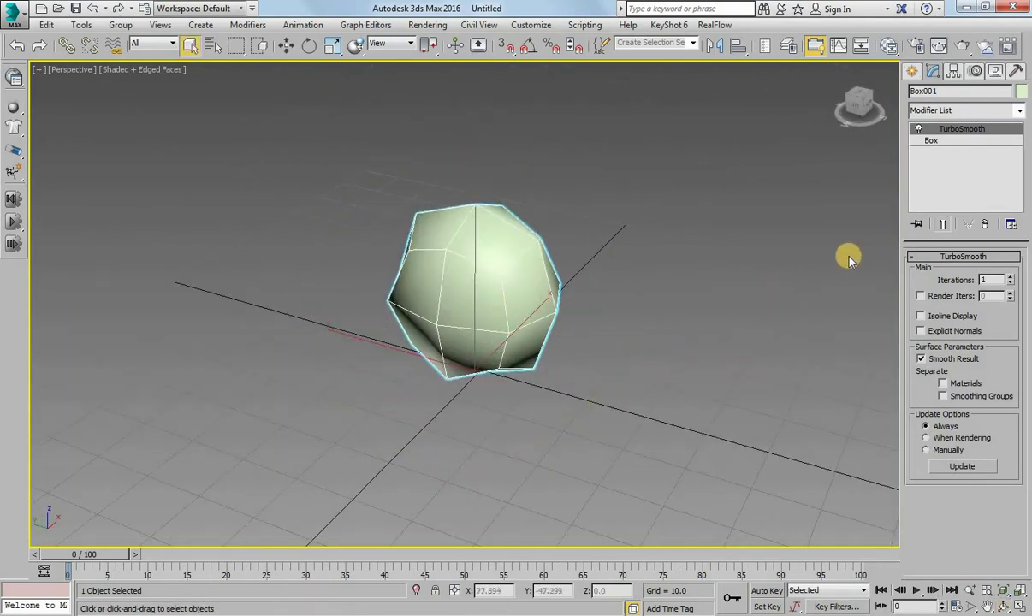
left_click(1017, 114)
Add a Noise modifier with Strength X 10, Y 9.64, Z 5.17.
scroll(966, 342, "down", 10)
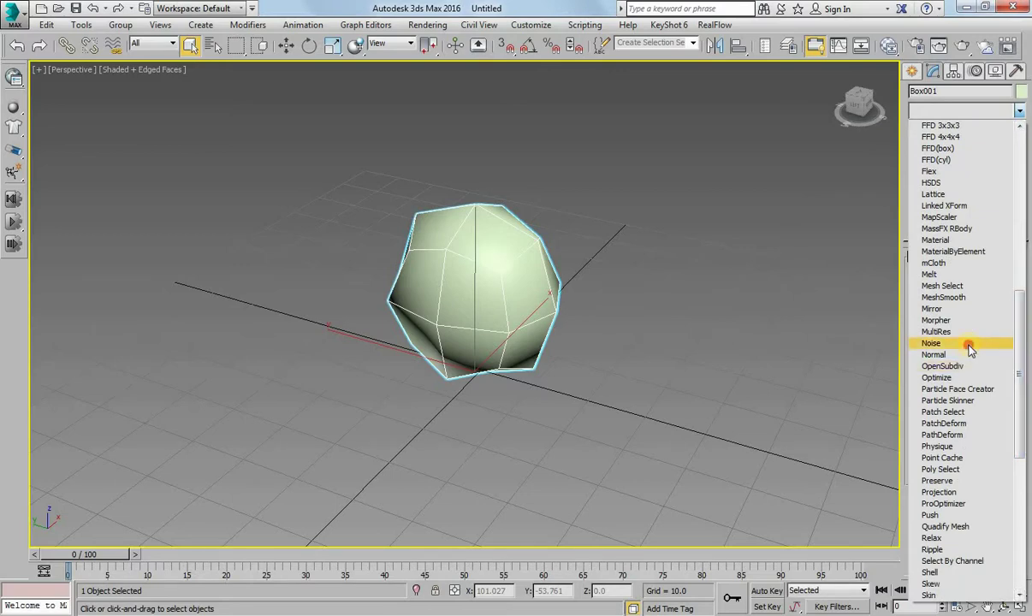
left_click(969, 345)
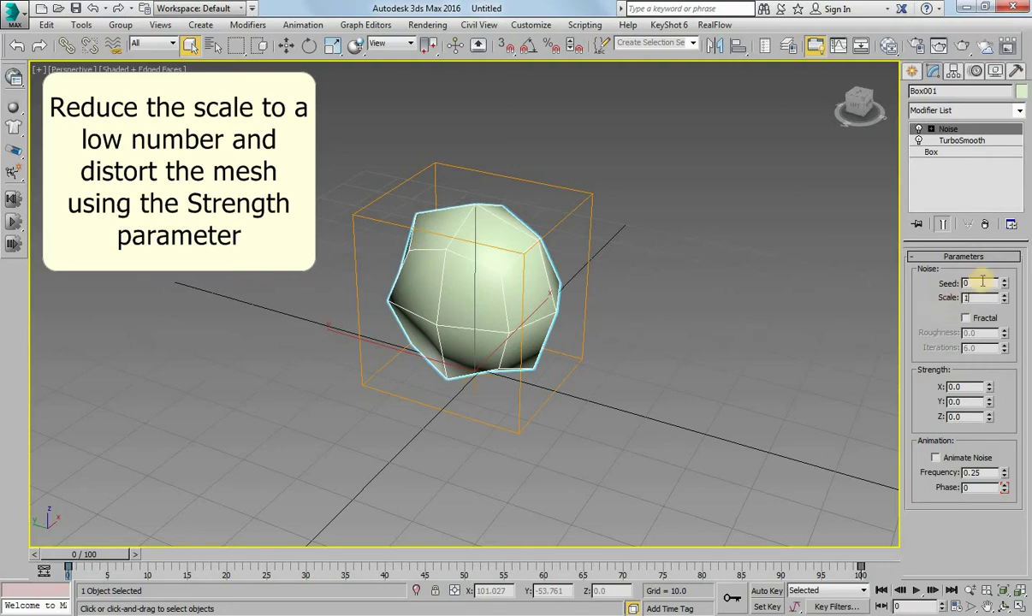
left_click_drag(993, 336, 225, 383)
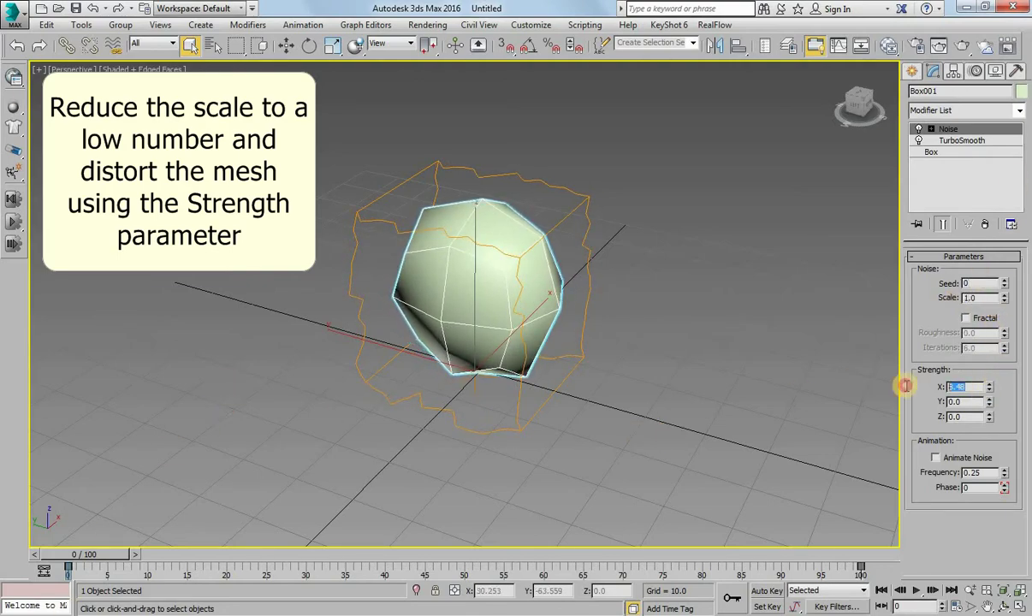
type("0")
key("Return")
left_click_drag(989, 402, 390, 358)
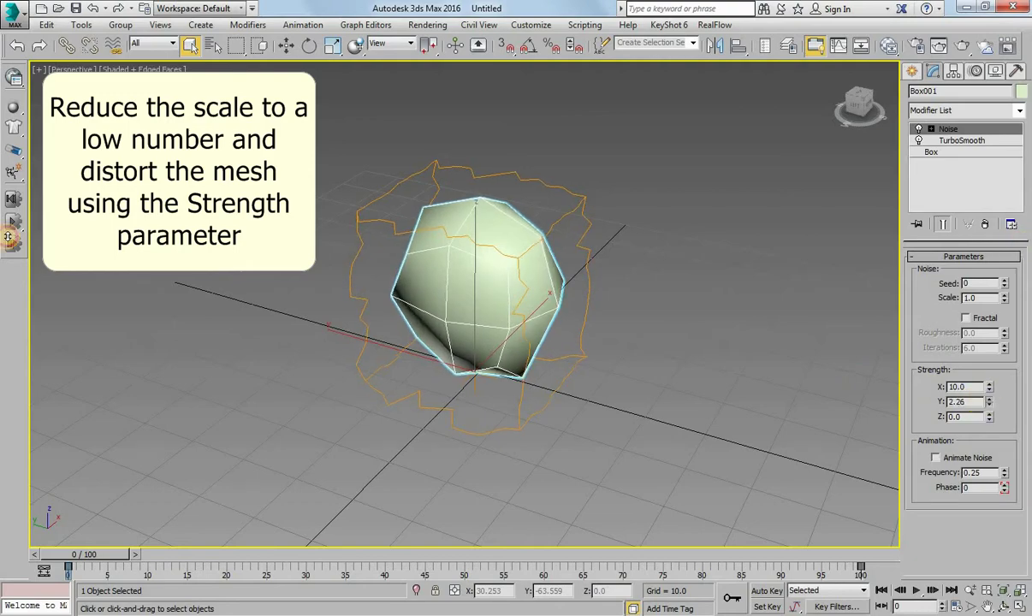
left_click_drag(989, 416, 1000, 28)
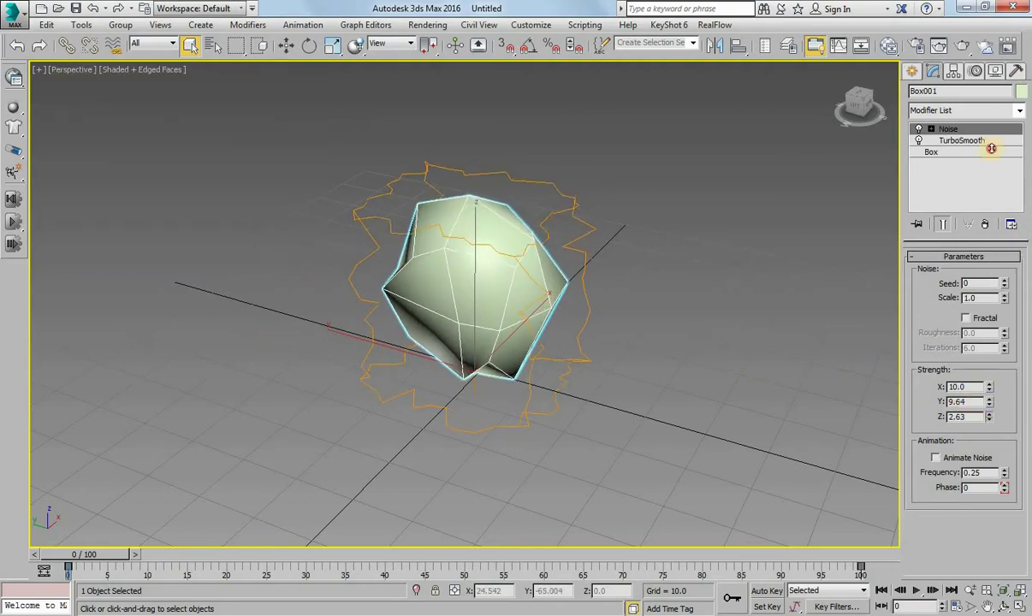
Orbit around the roughened rock to inspect its new shape.
left_click(1003, 605)
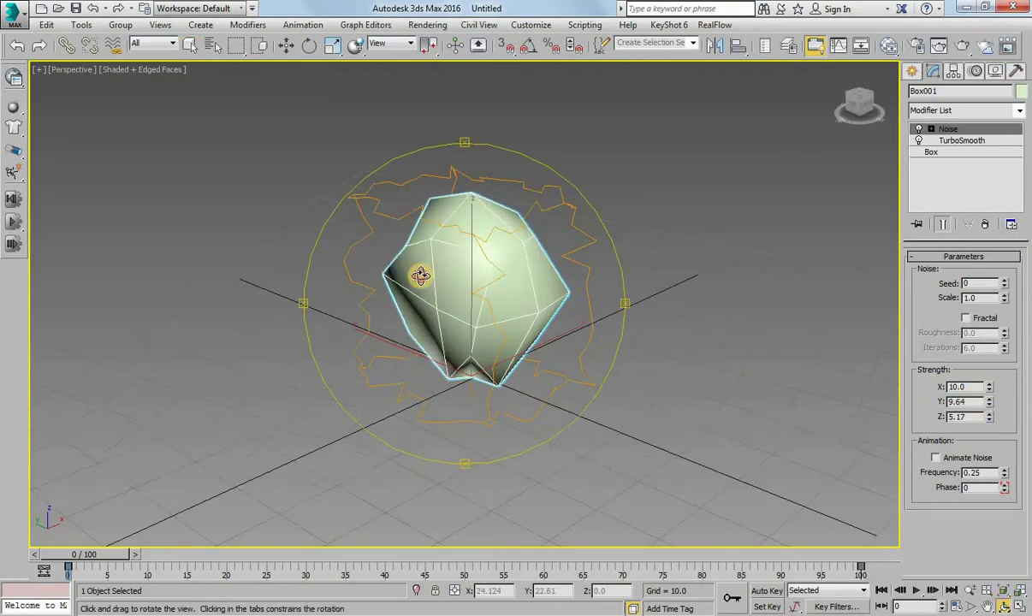
mouse_move(422, 272)
left_mouse_down()
mouse_move(474, 274)
mouse_move(651, 327)
left_mouse_up()
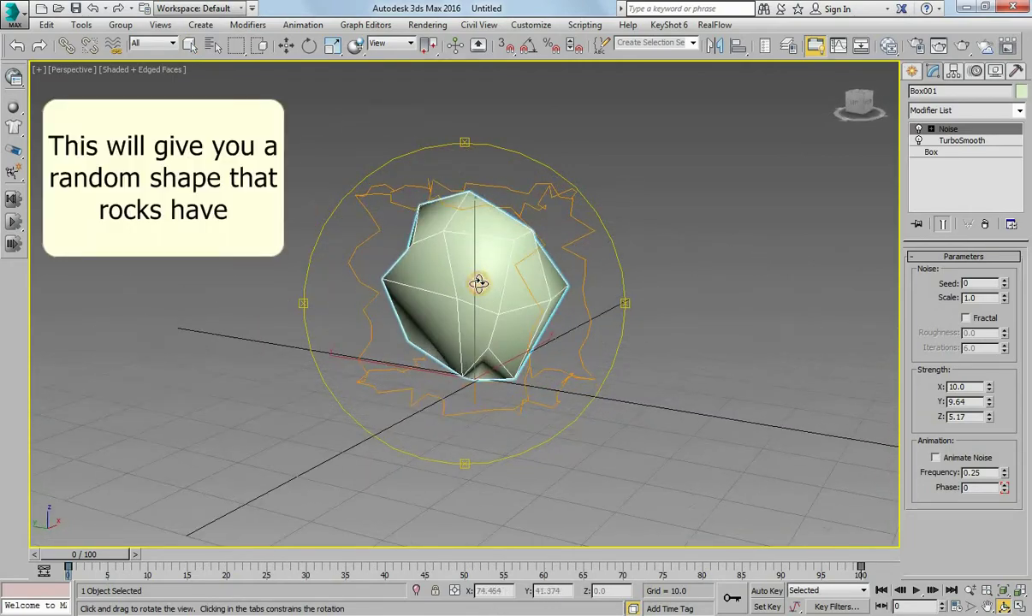
left_click(1019, 116)
left_click_drag(1020, 133, 1019, 441)
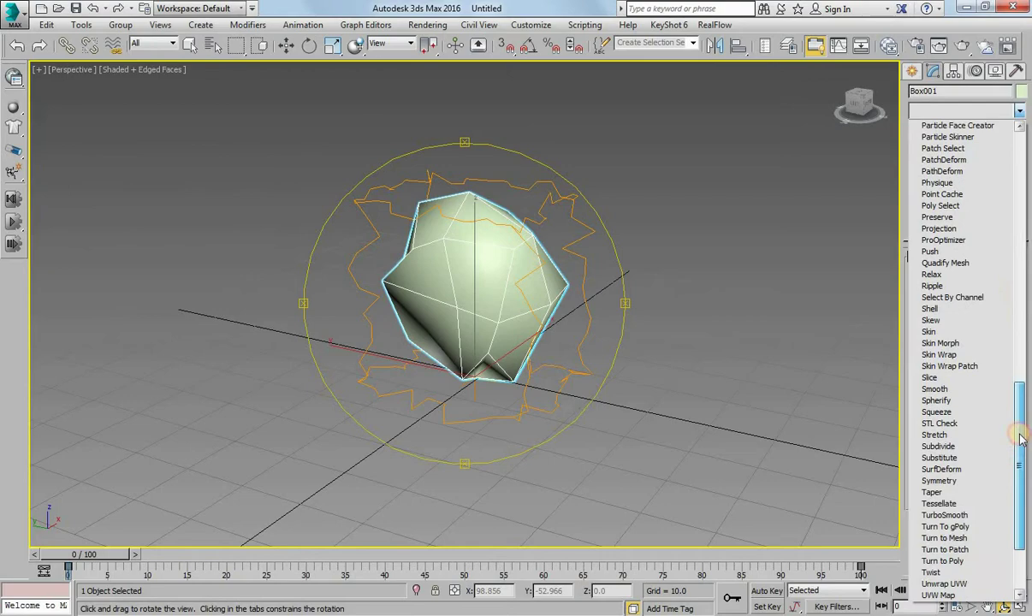
Add a second TurboSmooth to the stack and orbit around the smoothed rock.
left_click(983, 516)
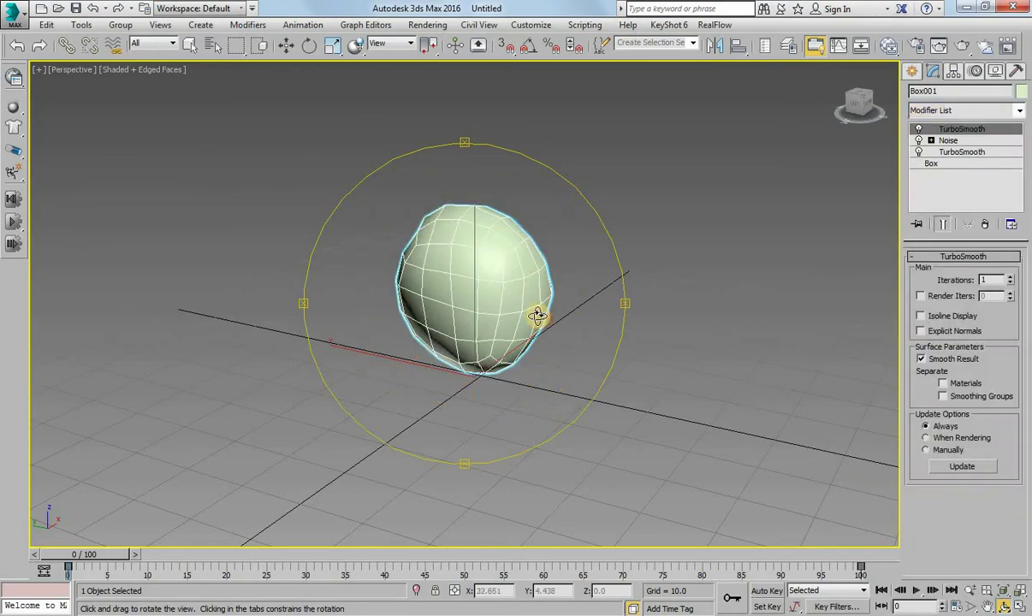
mouse_move(536, 315)
left_mouse_down()
mouse_move(691, 318)
mouse_move(596, 362)
mouse_move(369, 306)
mouse_move(598, 309)
left_mouse_up()
left_click(1017, 113)
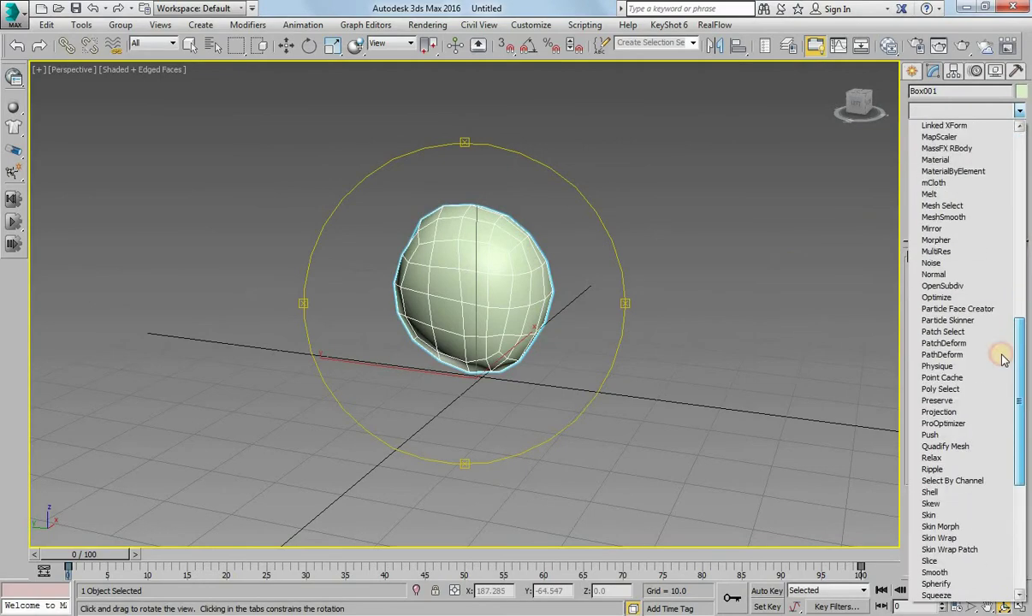
scroll(999, 342, "up", 3)
scroll(997, 327, "up", 1)
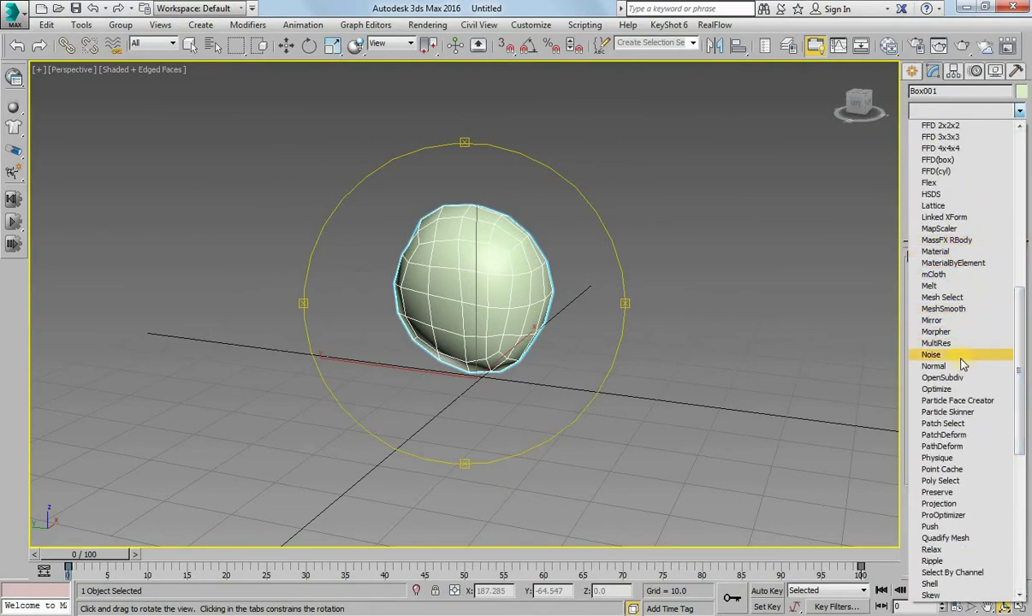
Add a second Noise with Strength X 10.06, Y 3.38, Z 3.67.
left_click(978, 355)
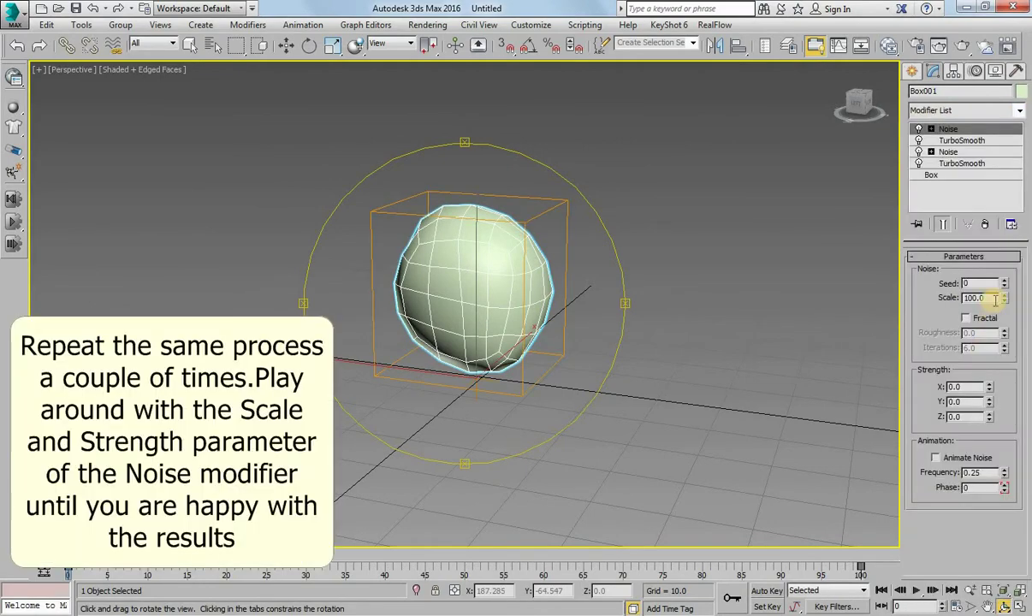
left_click_drag(978, 386, 219, 282)
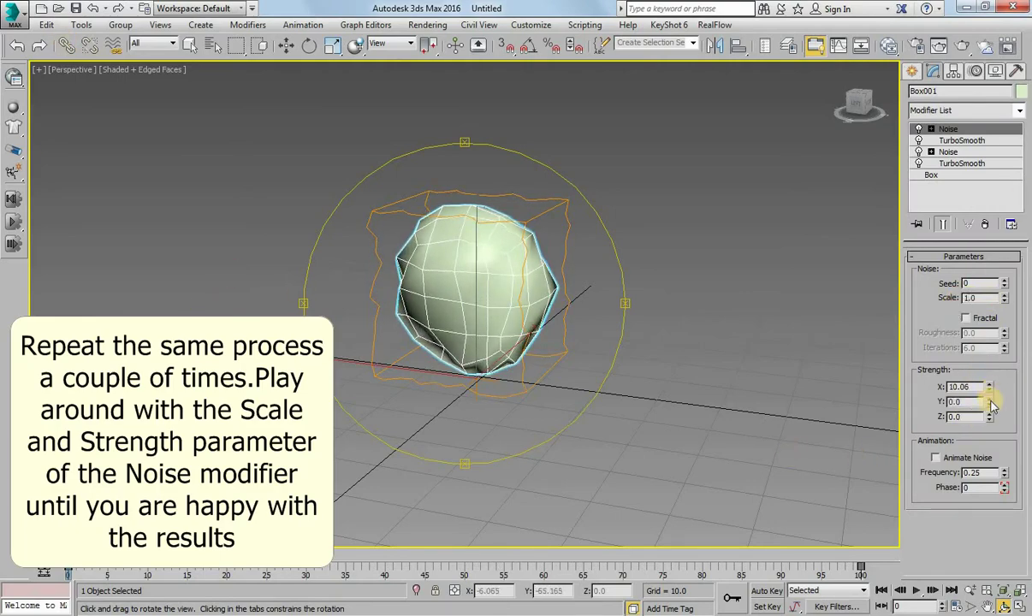
left_click_drag(989, 401, 9, 173)
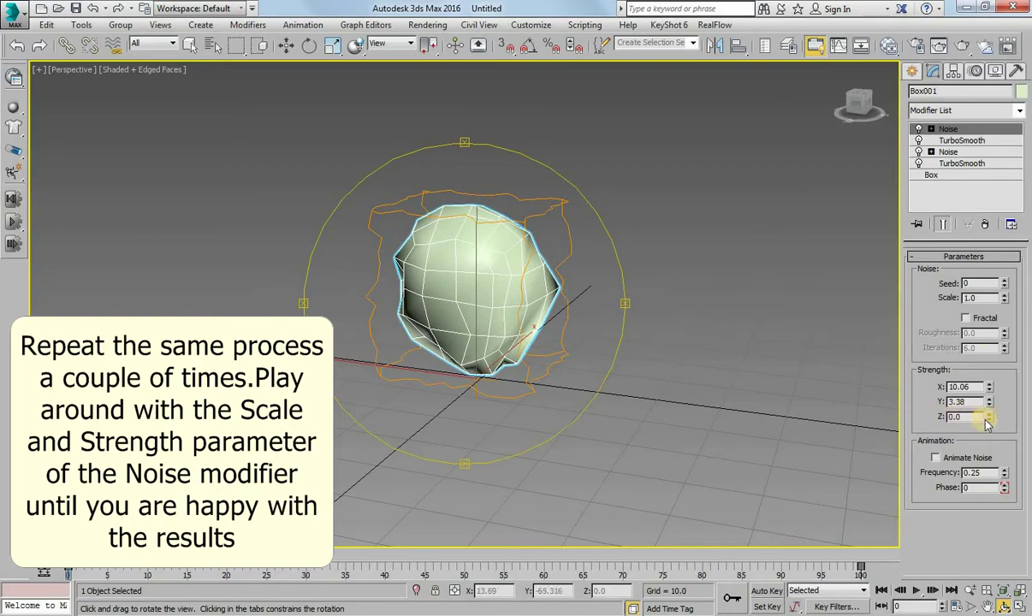
left_click_drag(1009, 293, 15, 176)
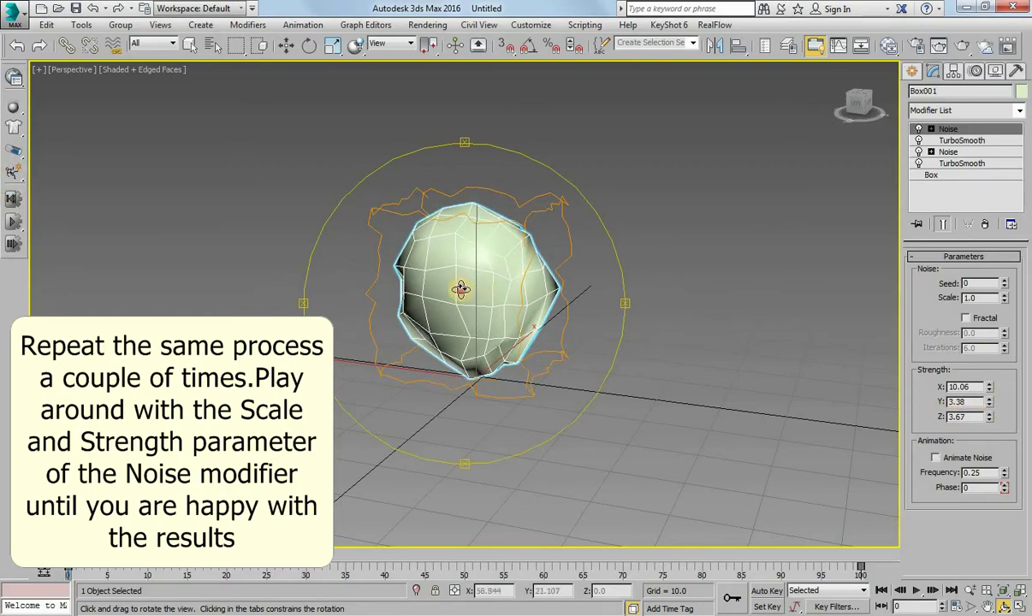
mouse_move(460, 289)
left_mouse_down()
mouse_move(228, 293)
mouse_move(400, 286)
mouse_move(390, 301)
left_mouse_up()
Add a third TurboSmooth with Iterations set to 2.
left_click(1019, 110)
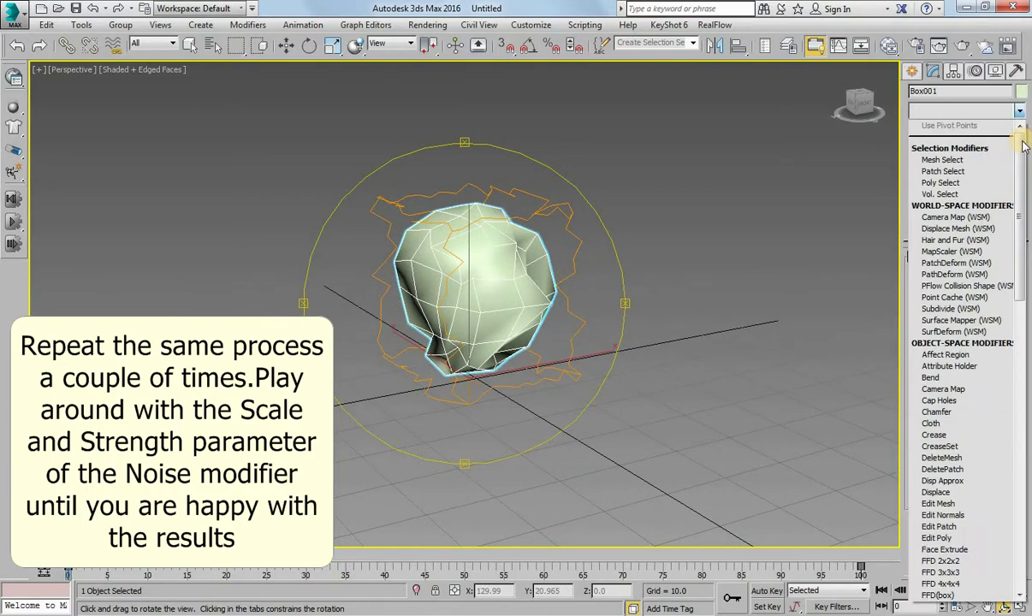
left_click_drag(1026, 137, 1026, 432)
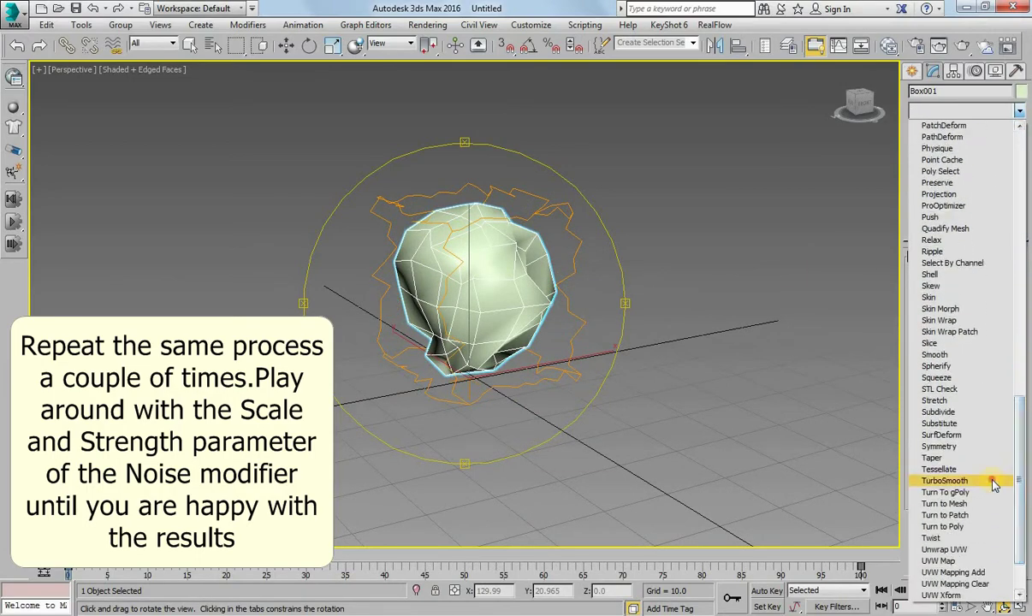
left_click(995, 418)
mouse_move(560, 291)
left_mouse_down()
mouse_move(237, 292)
mouse_move(387, 298)
mouse_move(562, 274)
mouse_move(376, 301)
left_mouse_up()
left_click(1011, 278)
left_click_drag(426, 329, 484, 380)
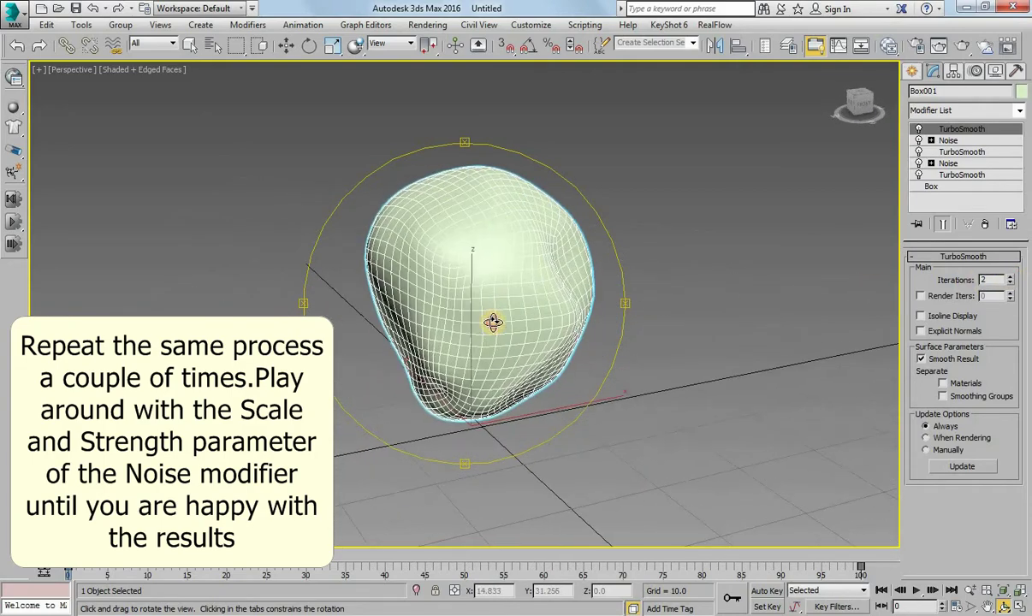
Turn off Edged Faces so the rock shows smoothly shaded, and orbit to view it.
left_click(136, 70)
left_click(163, 135)
mouse_move(368, 249)
left_mouse_down()
mouse_move(652, 282)
mouse_move(698, 276)
mouse_move(586, 285)
left_mouse_up()
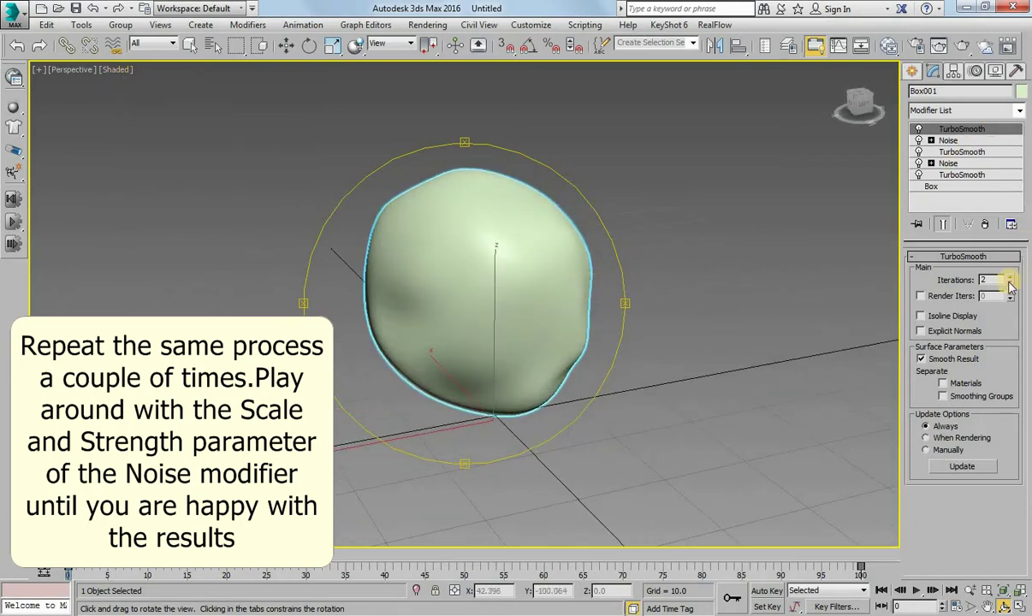
left_click(1019, 116)
left_click_drag(1015, 272, 1012, 413)
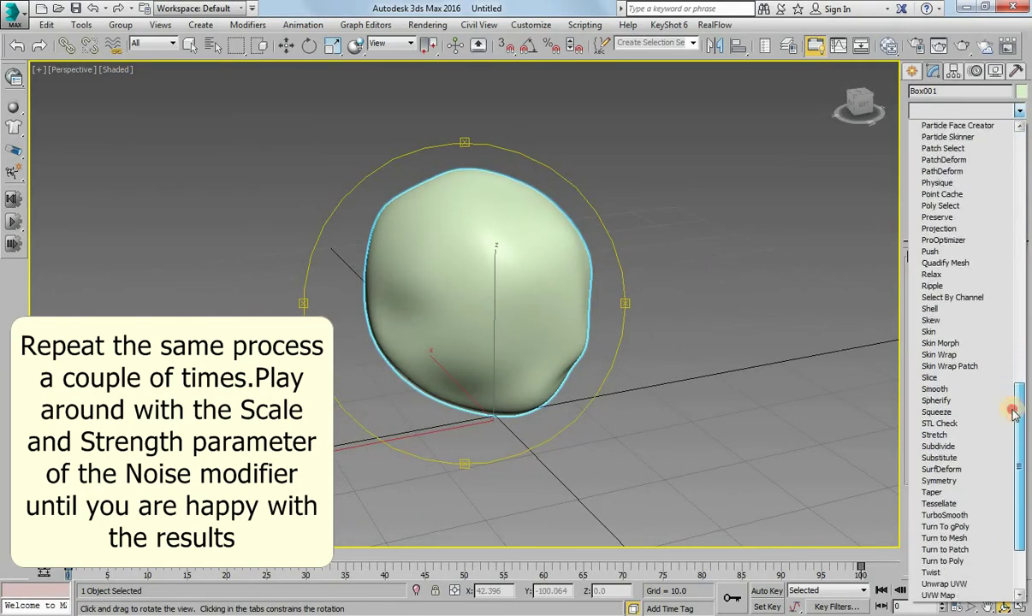
Add a third Noise on top and raise its X and Y strengths.
scroll(961, 347, "up", 4)
scroll(961, 347, "down", 3)
scroll(962, 347, "up", 5)
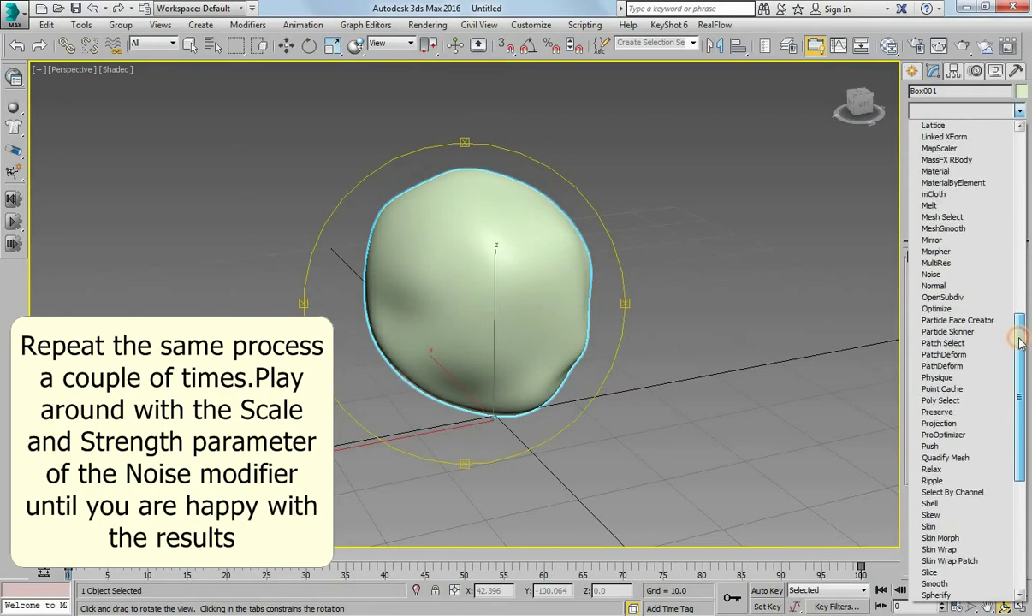
left_click(967, 282)
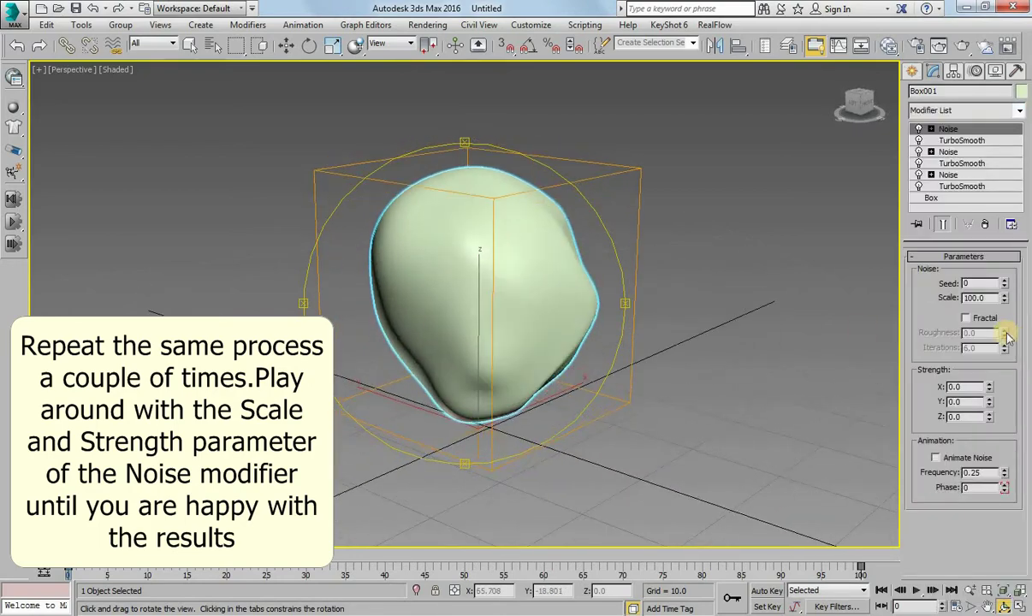
left_click_drag(990, 390, 1016, 271)
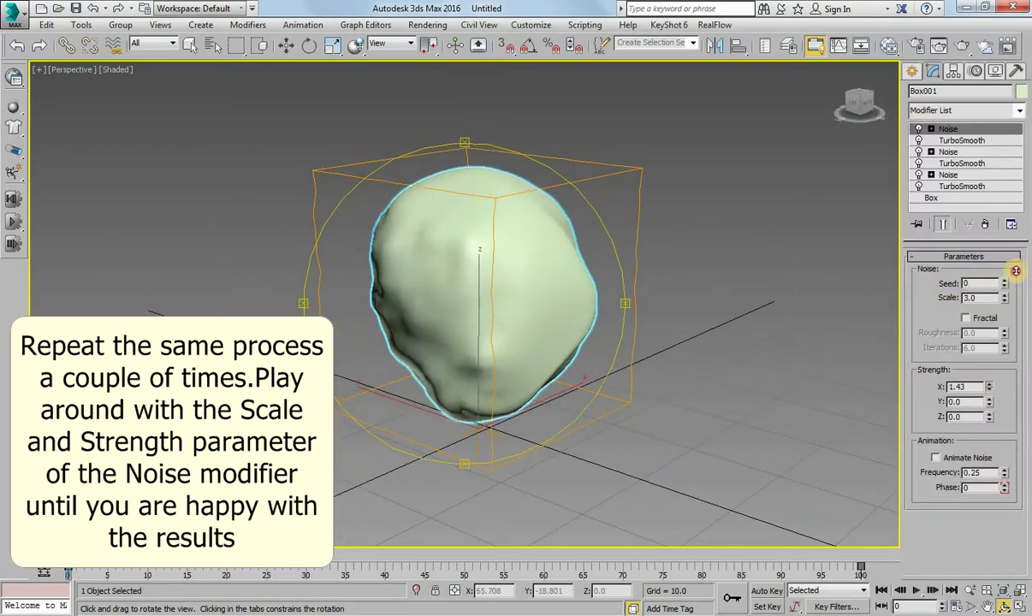
left_click_drag(989, 402, 993, 343)
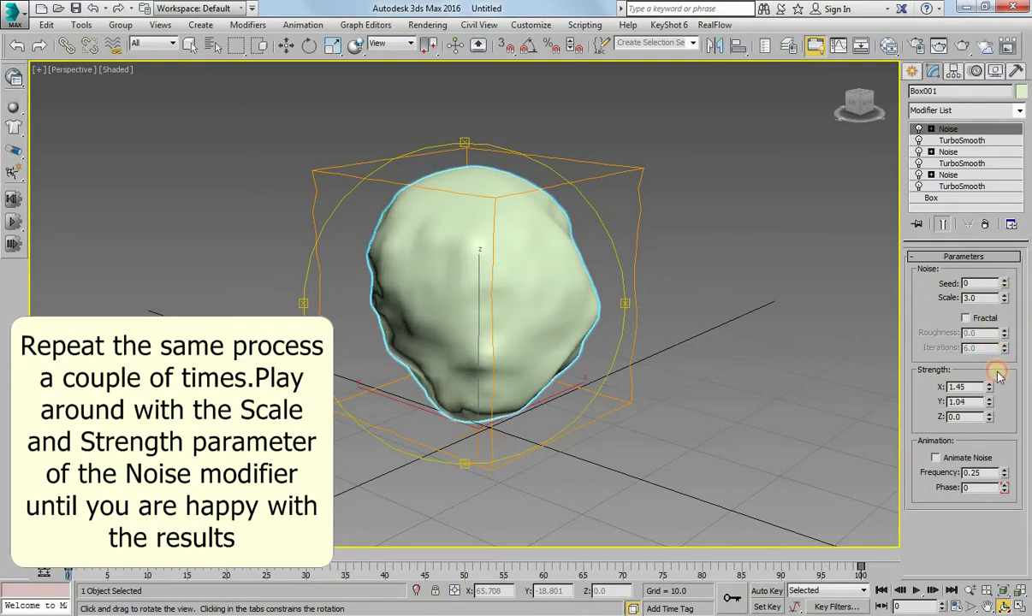
left_click_drag(539, 310, 680, 294)
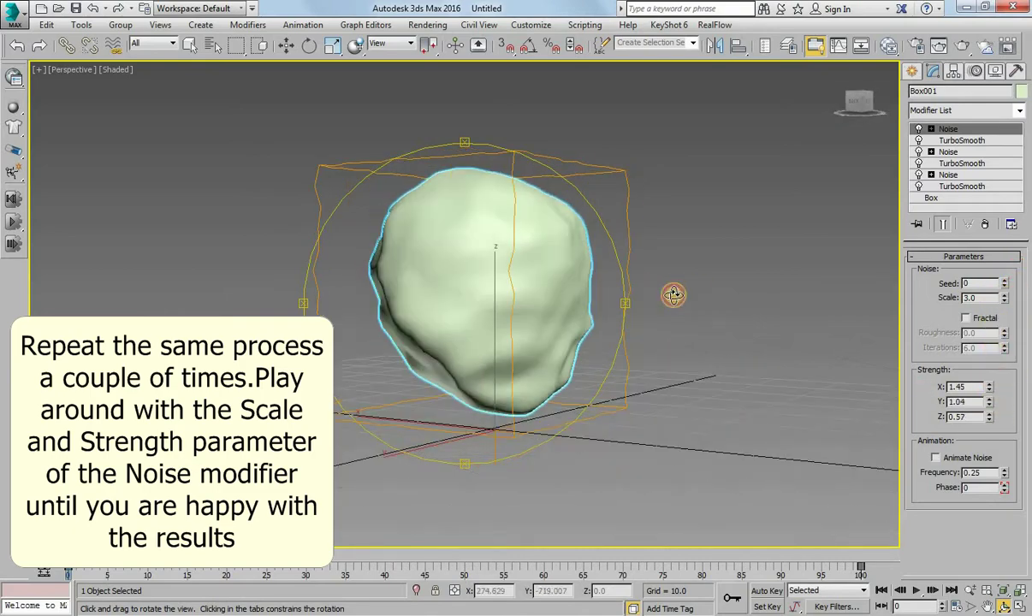
Fine-tune the Noise to Scale 3.93, Strength 2.827/1.9/0.57, orbiting to check the lumps.
left_click_drag(988, 387, 995, 336)
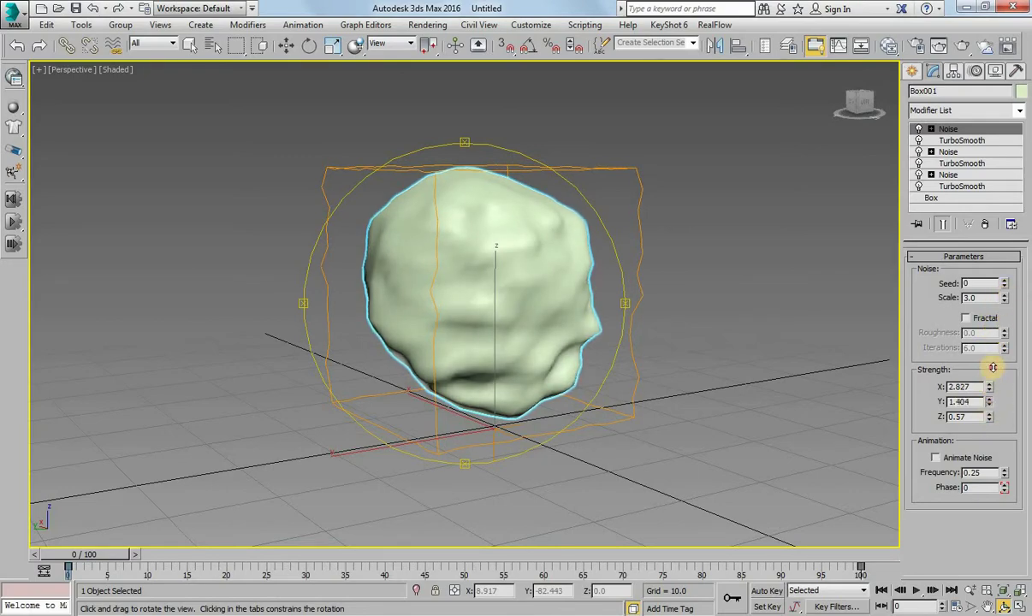
mouse_move(614, 335)
left_mouse_down()
mouse_move(748, 334)
mouse_move(706, 341)
left_mouse_up()
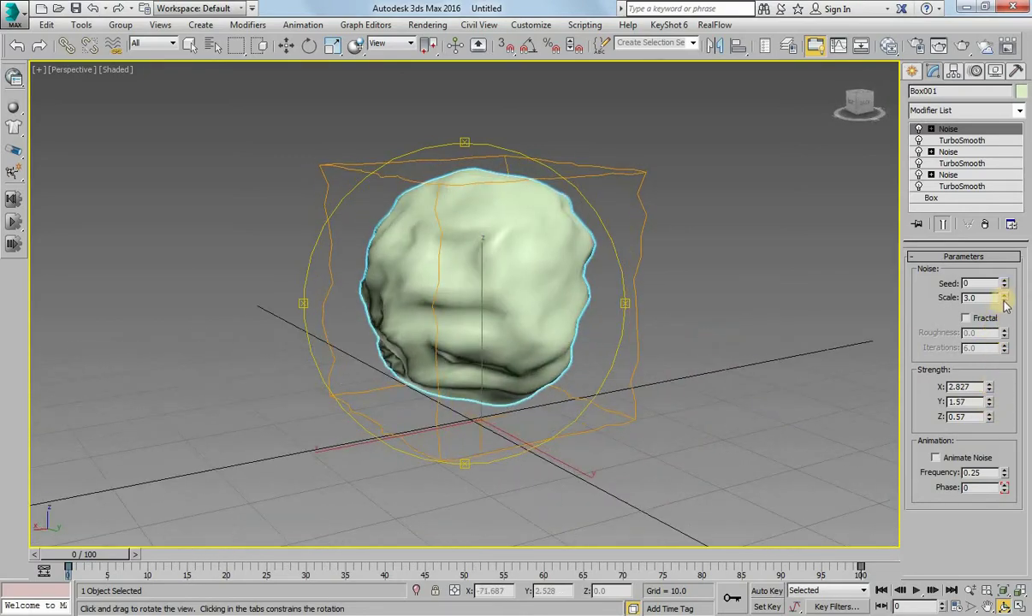
mouse_move(1004, 298)
left_mouse_down()
mouse_move(1004, 268)
mouse_move(1011, 275)
left_mouse_up()
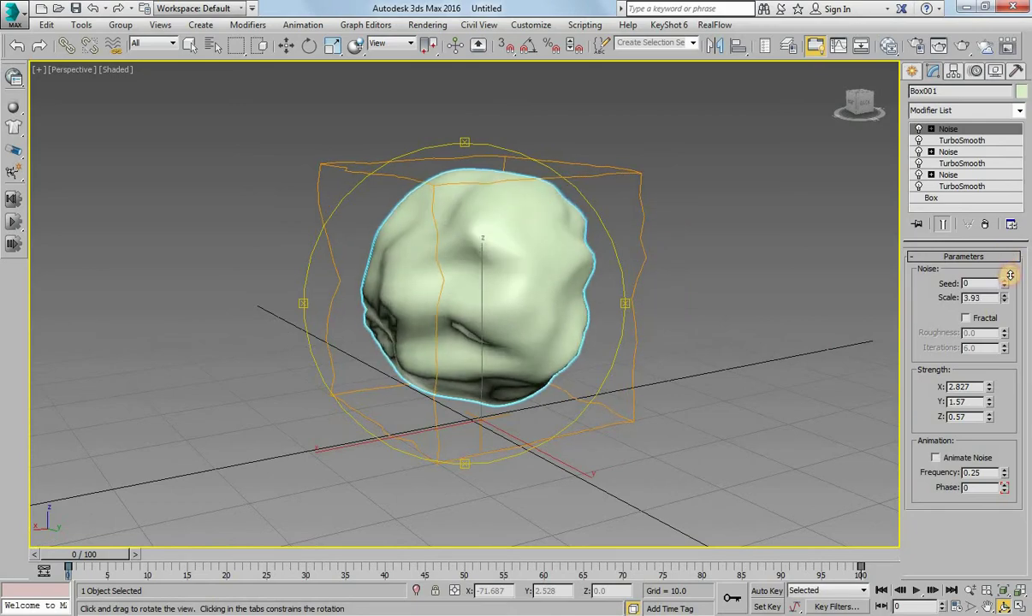
mouse_move(686, 314)
left_mouse_down()
mouse_move(470, 390)
mouse_move(369, 307)
mouse_move(421, 328)
mouse_move(390, 301)
mouse_move(373, 311)
mouse_move(921, 336)
left_mouse_up()
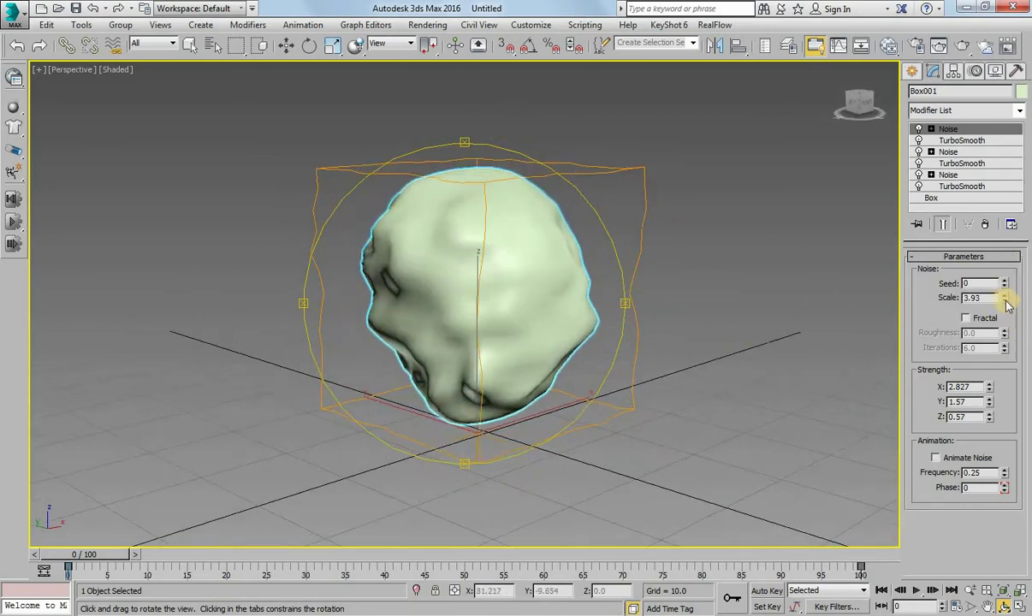
mouse_move(990, 388)
left_mouse_down()
mouse_move(421, 329)
mouse_move(249, 280)
mouse_move(426, 325)
mouse_move(652, 349)
mouse_move(573, 344)
left_mouse_up()
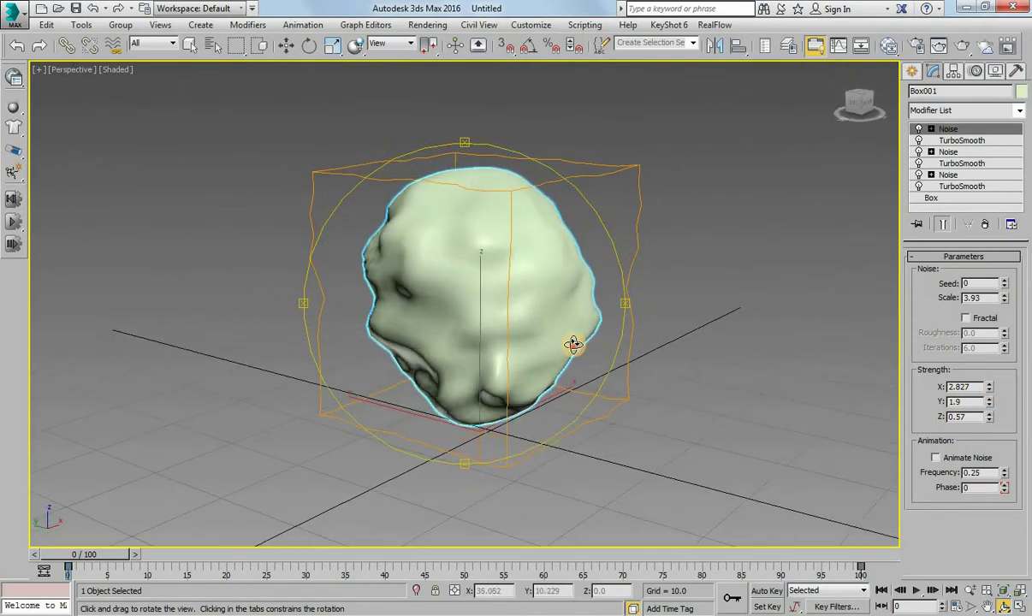
Add a Melt modifier with Amount 27 to sag and flatten the rock's bottom.
left_click(1019, 114)
scroll(978, 322, "down", 10)
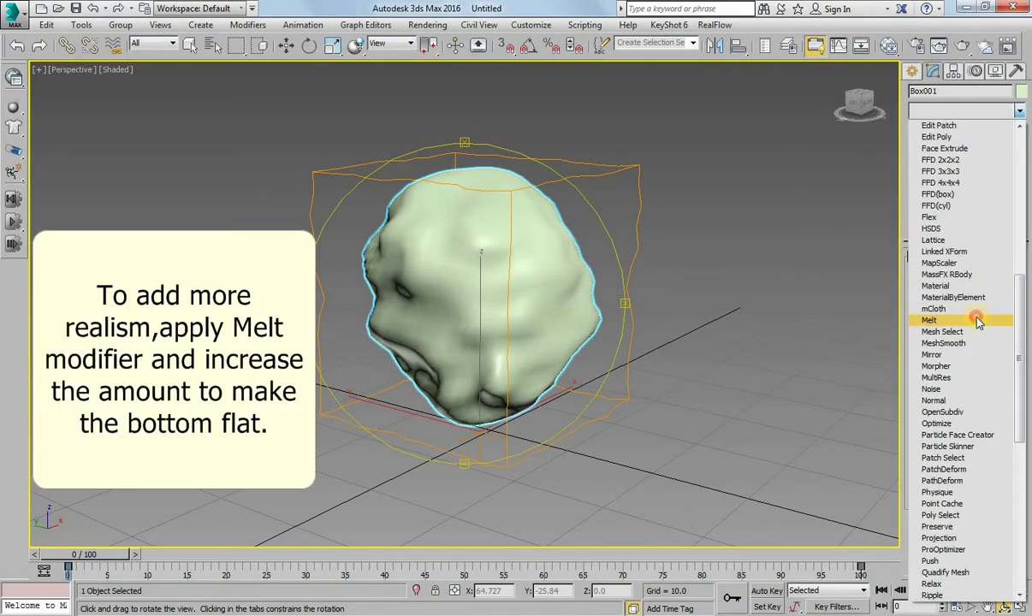
left_click(977, 320)
mouse_move(586, 307)
left_mouse_down()
mouse_move(552, 272)
mouse_move(579, 260)
left_mouse_up()
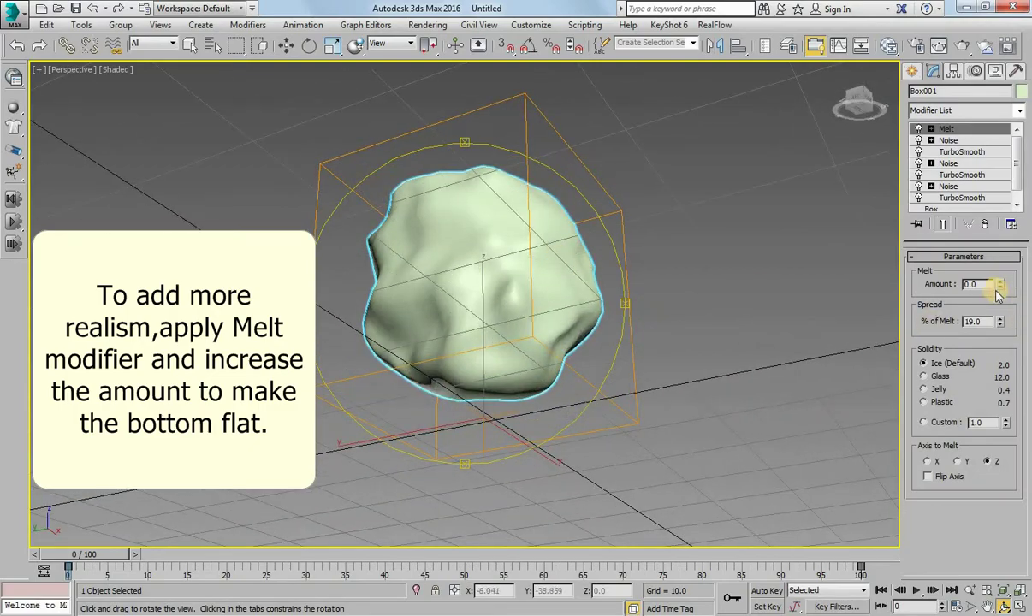
left_click_drag(998, 285, 1004, 265)
mouse_move(529, 329)
left_mouse_down()
mouse_move(589, 266)
mouse_move(534, 380)
mouse_move(412, 383)
mouse_move(516, 392)
mouse_move(642, 378)
mouse_move(731, 390)
mouse_move(520, 391)
mouse_move(483, 370)
mouse_move(504, 396)
mouse_move(634, 428)
left_mouse_up()
right_click(633, 427)
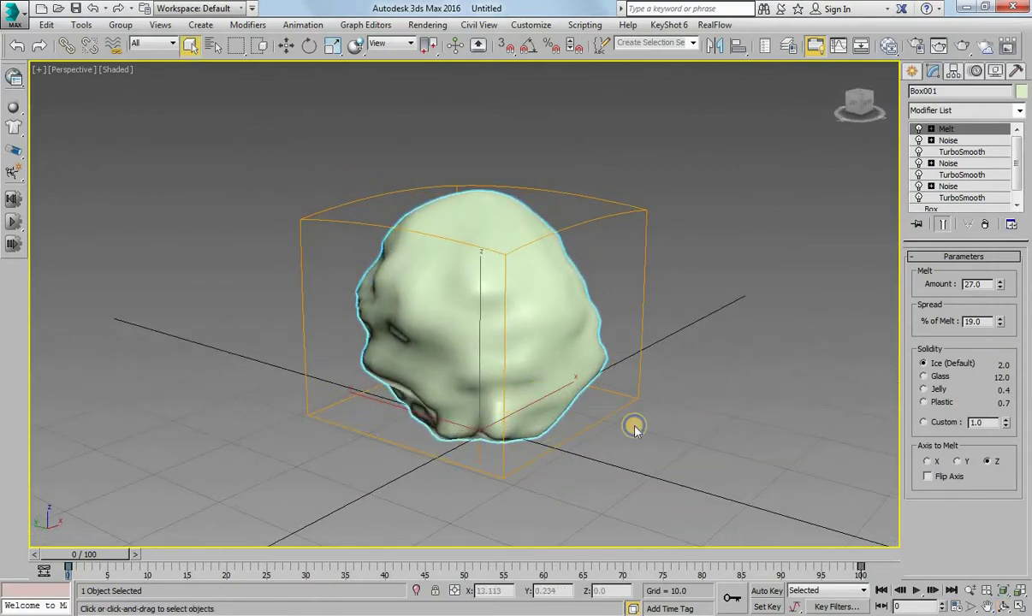
left_click(1018, 111)
left_click_drag(1020, 137, 1023, 333)
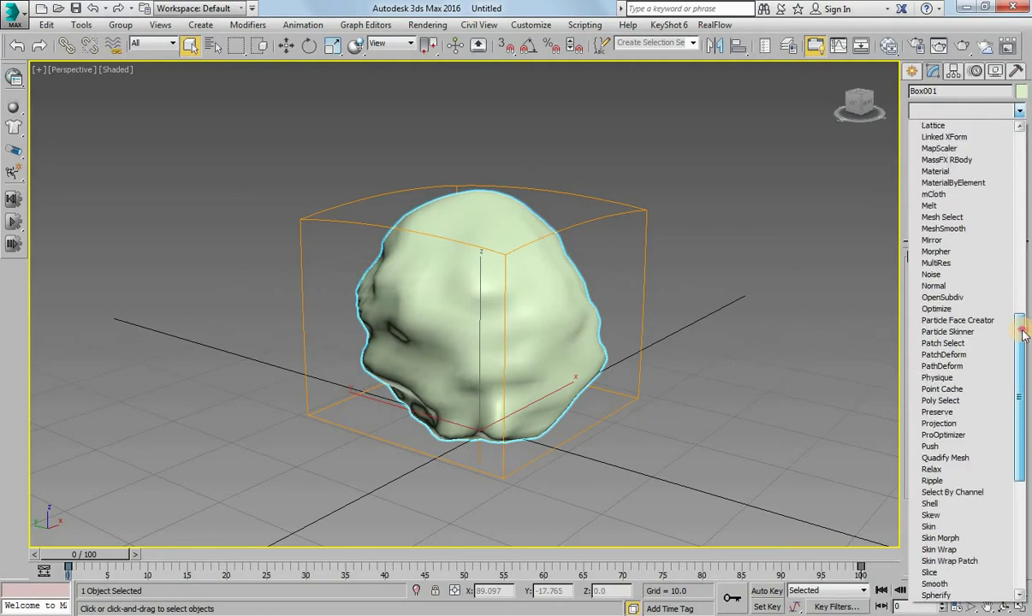
Add a Noise above Melt with Strength about 1.18/0.79/0.3 and orbit to inspect.
left_click(956, 275)
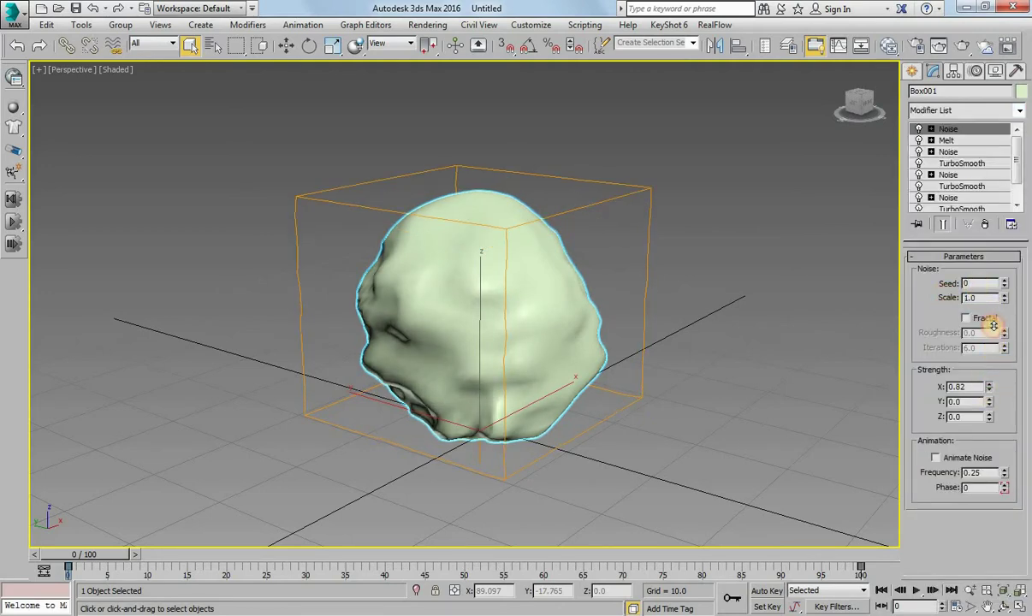
left_click_drag(993, 325, 1000, 283)
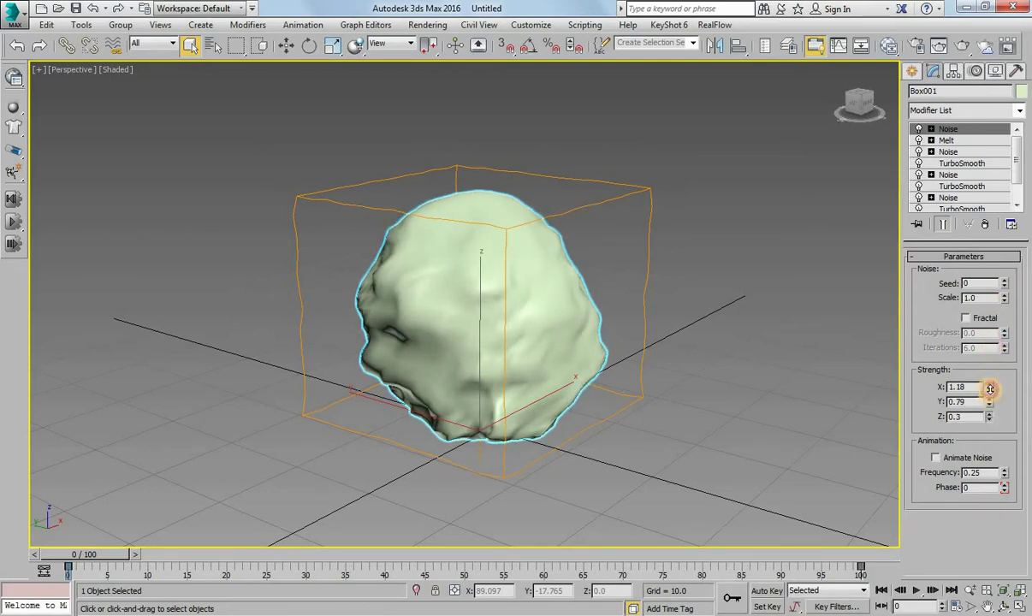
left_click(1004, 605)
mouse_move(591, 394)
left_mouse_down()
mouse_move(720, 315)
mouse_move(779, 306)
mouse_move(826, 345)
mouse_move(685, 385)
mouse_move(603, 437)
mouse_move(699, 318)
left_mouse_up()
Add a 1-iteration TurboSmooth on top of the stack.
left_click(1018, 111)
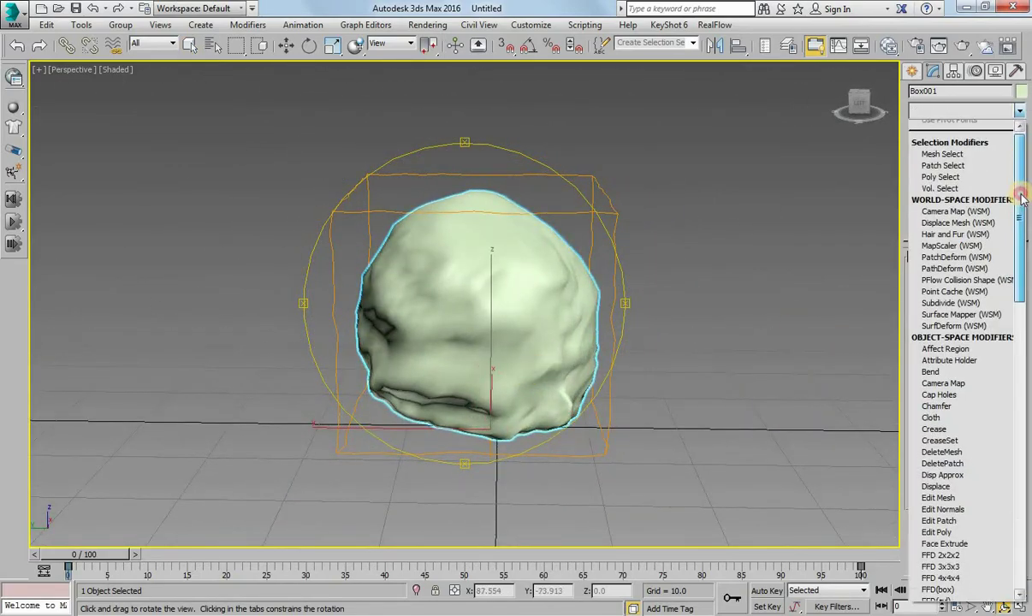
scroll(997, 385, "down", 5)
scroll(984, 473, "down", 3)
left_click(977, 493)
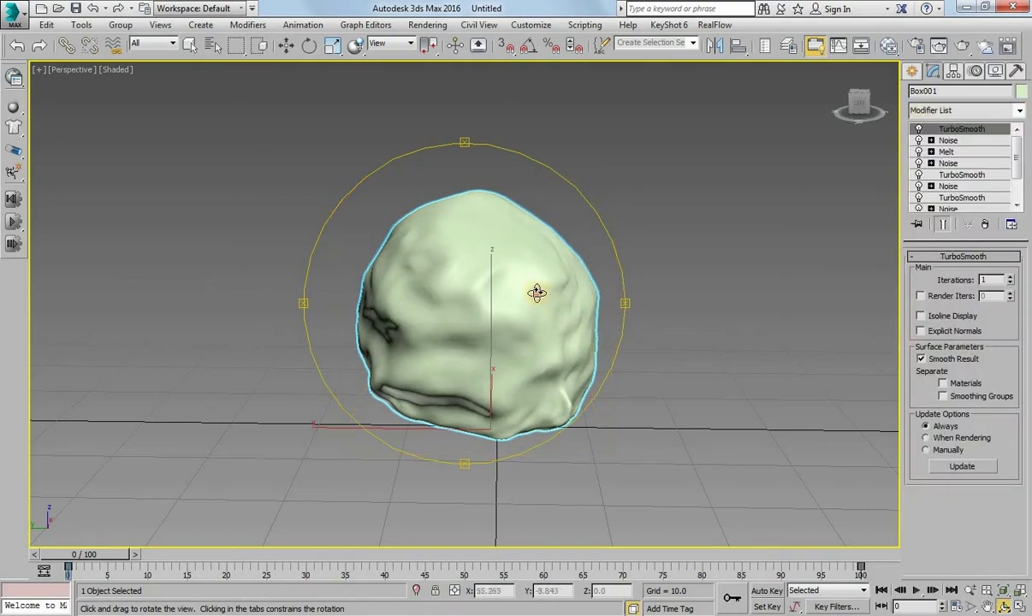
mouse_move(535, 290)
left_mouse_down()
mouse_move(367, 276)
mouse_move(504, 289)
left_mouse_up()
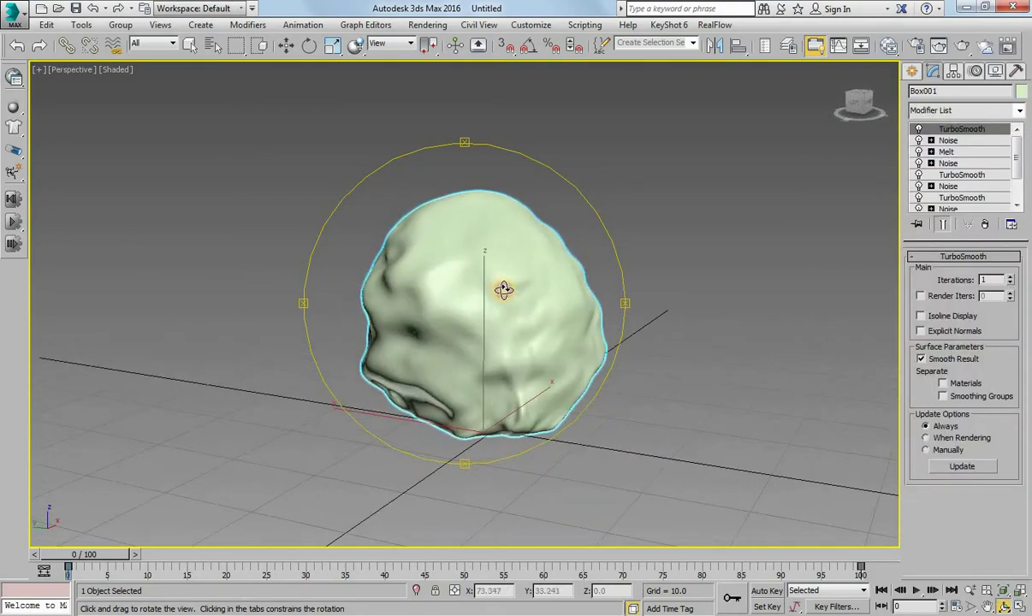
Set the Noise above Melt to Scale 0.89.
left_click(942, 140)
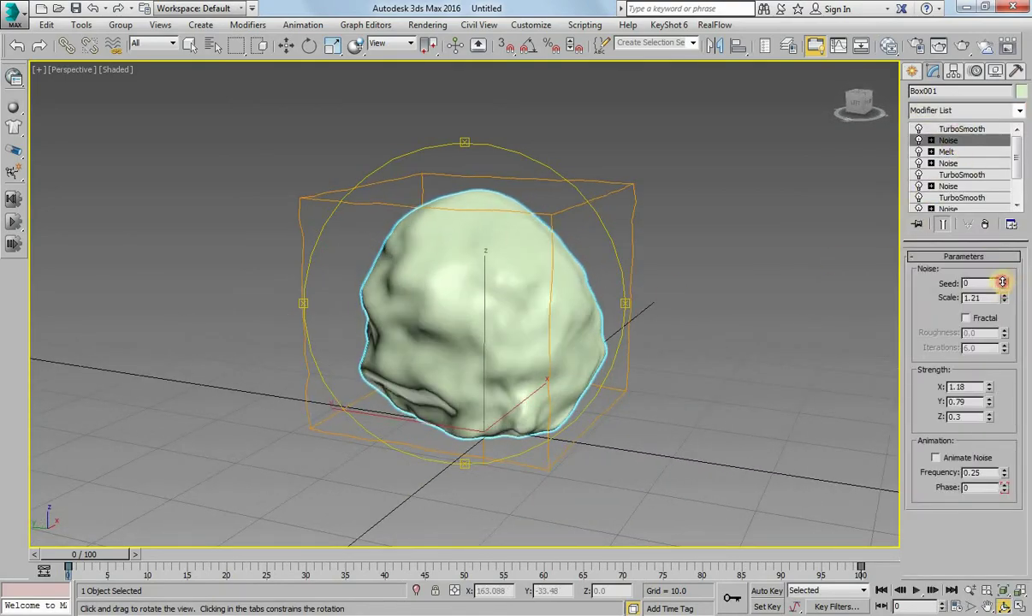
mouse_move(1005, 300)
left_mouse_down()
mouse_move(1014, 311)
mouse_move(1008, 302)
left_mouse_up()
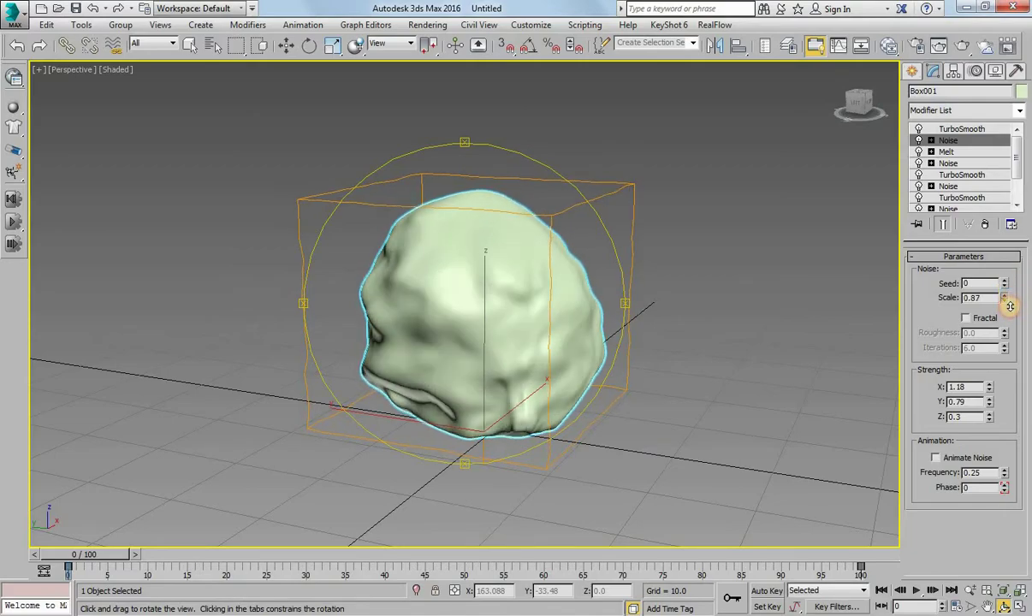
mouse_move(523, 323)
left_mouse_down()
mouse_move(743, 309)
mouse_move(562, 247)
mouse_move(467, 283)
mouse_move(459, 319)
left_mouse_up()
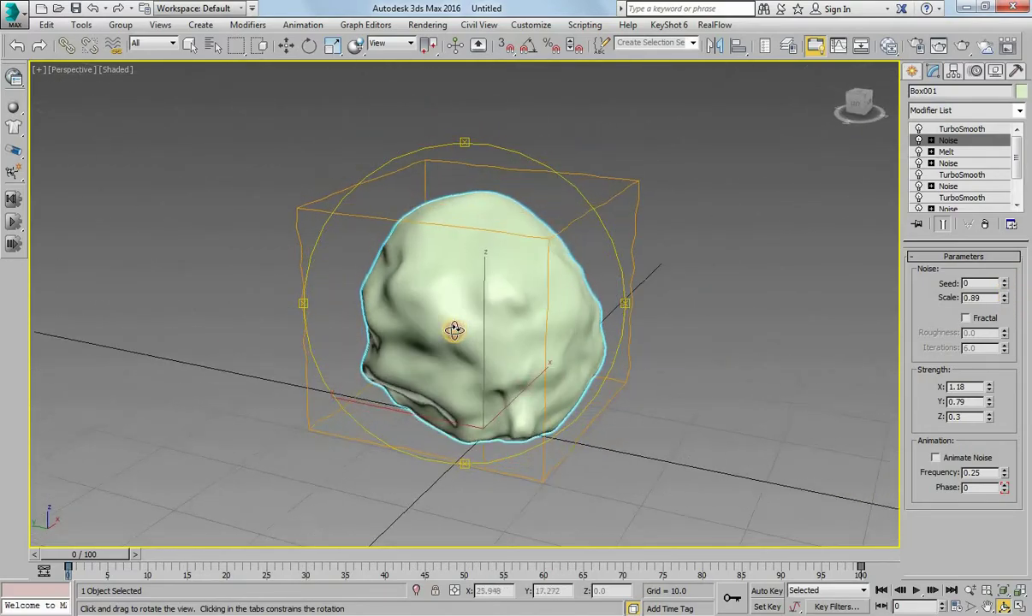
right_click(682, 306)
Clone the rock as an instance named Box002.
middle_click_drag(755, 297, 750, 298)
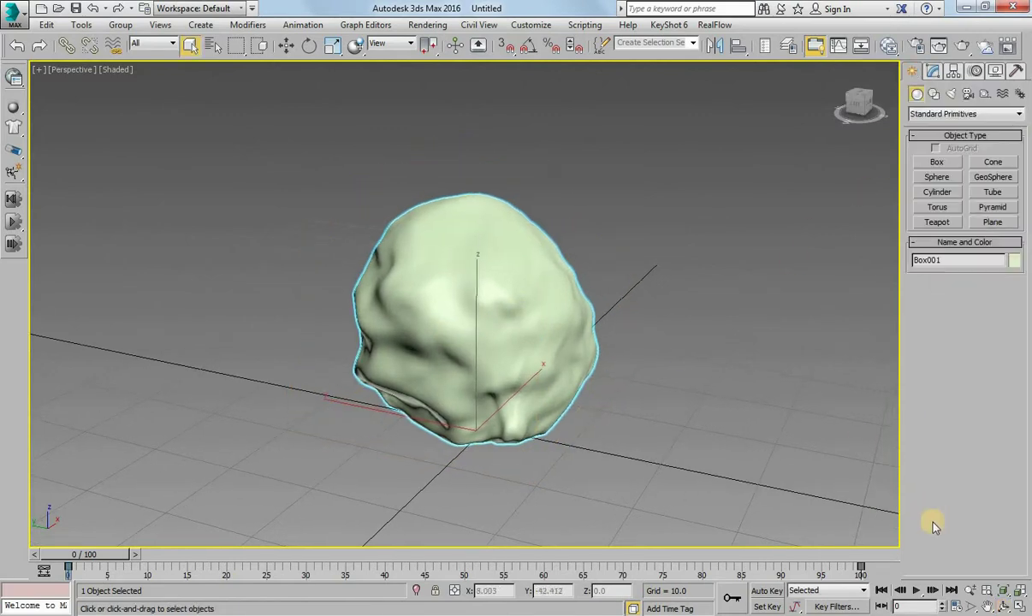
middle_click_drag(614, 352, 566, 344, "alt")
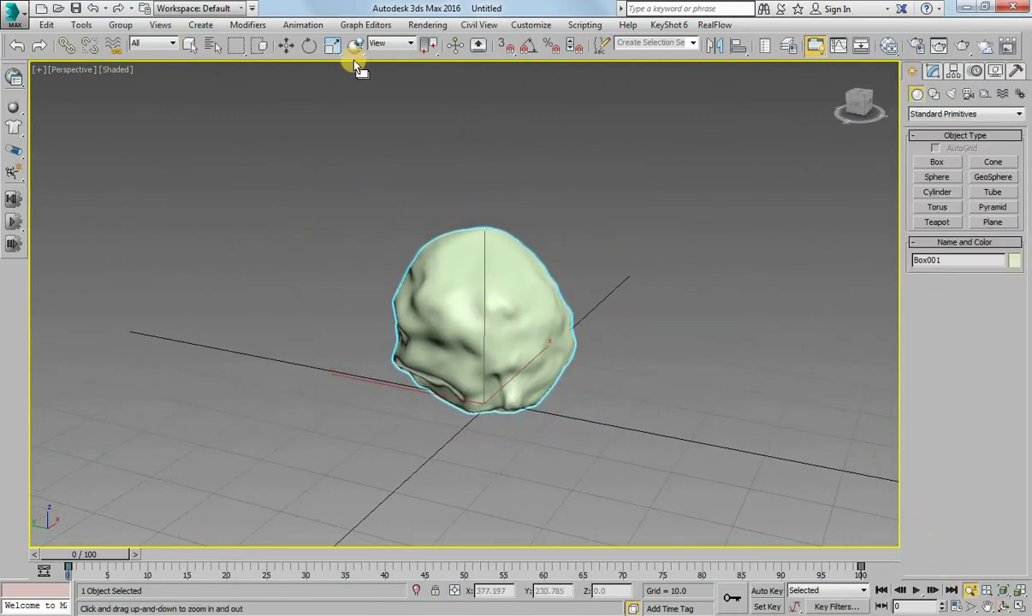
left_click(286, 44)
right_click(511, 271)
left_click(523, 343)
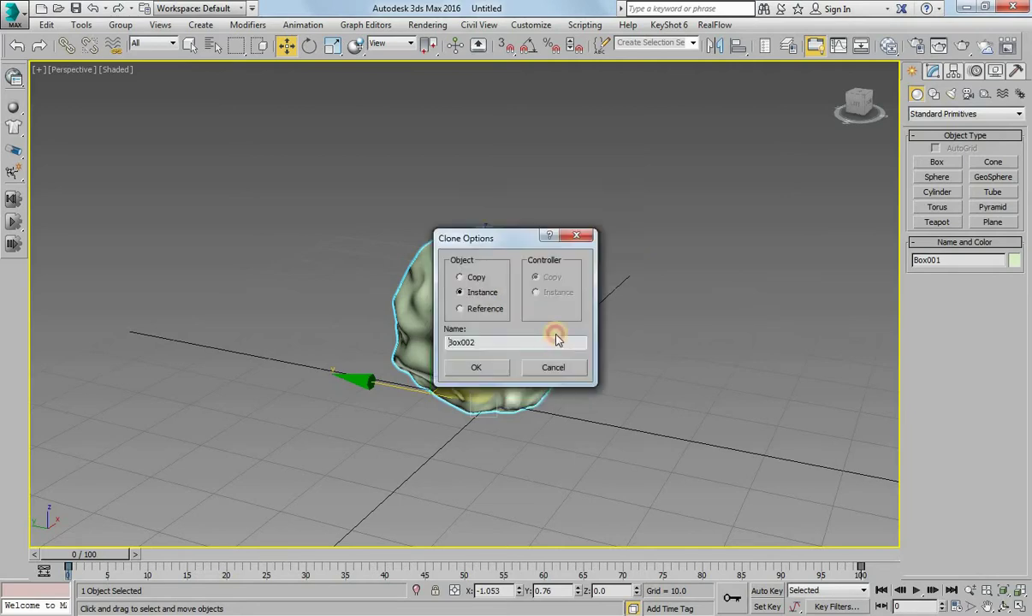
left_click(475, 367)
Move Box002 beside the original rock and frame both in view.
middle_click_drag(617, 362, 306, 370)
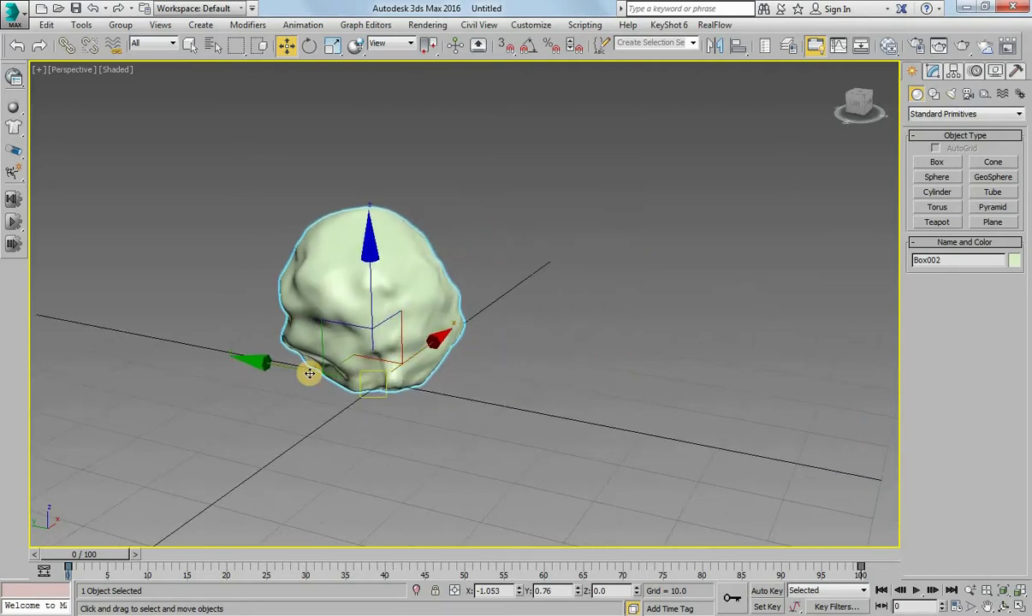
left_click_drag(306, 370, 506, 396)
middle_click_drag(506, 396, 418, 357)
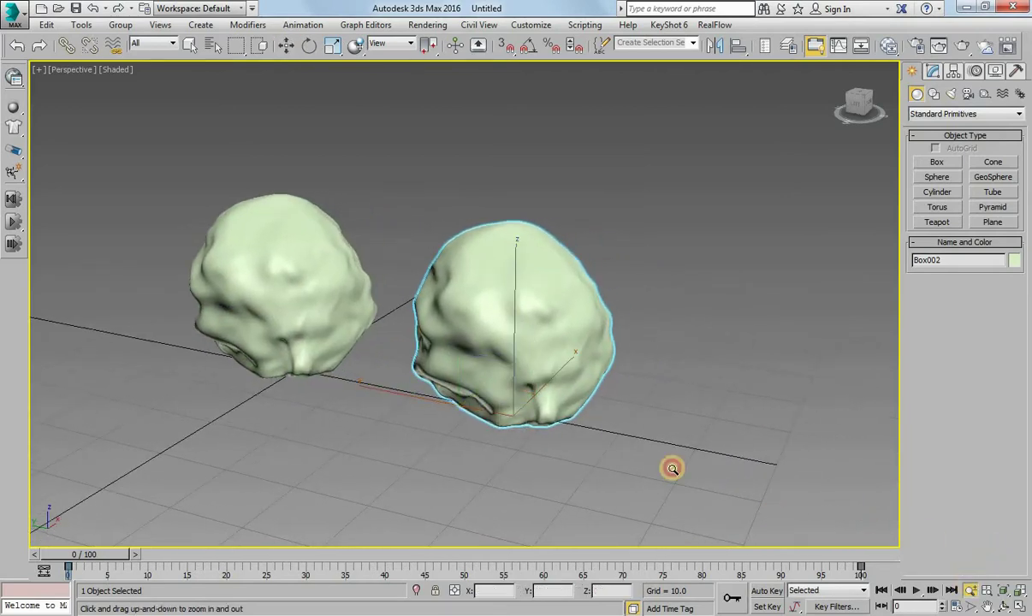
scroll(619, 405, "up", 2)
scroll(655, 413, "up", 2)
Select Box002's bottom Noise modifier and step its Seed from 0 up to 2.
left_click(933, 72)
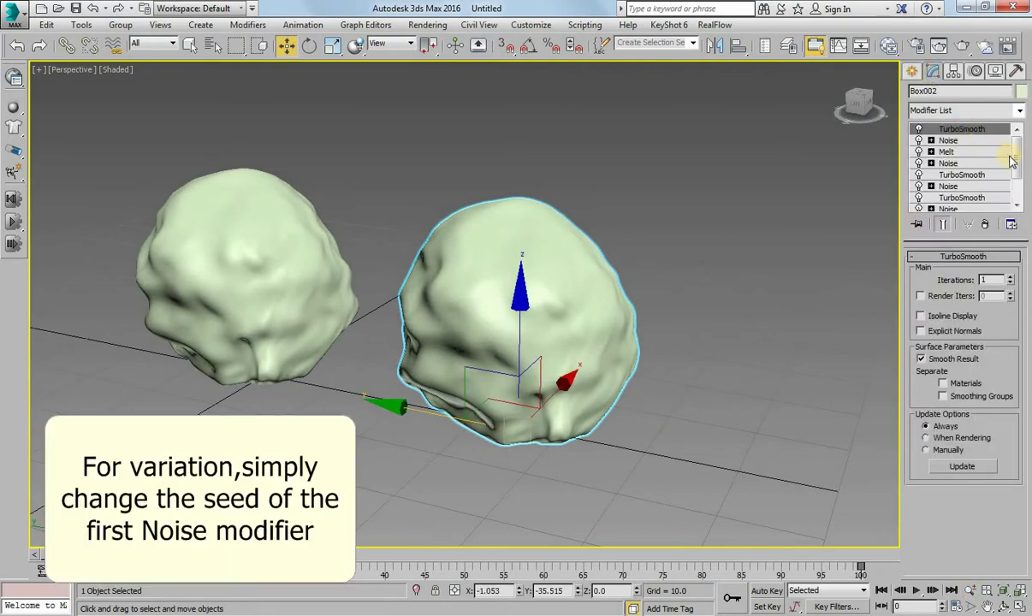
left_click(1017, 181)
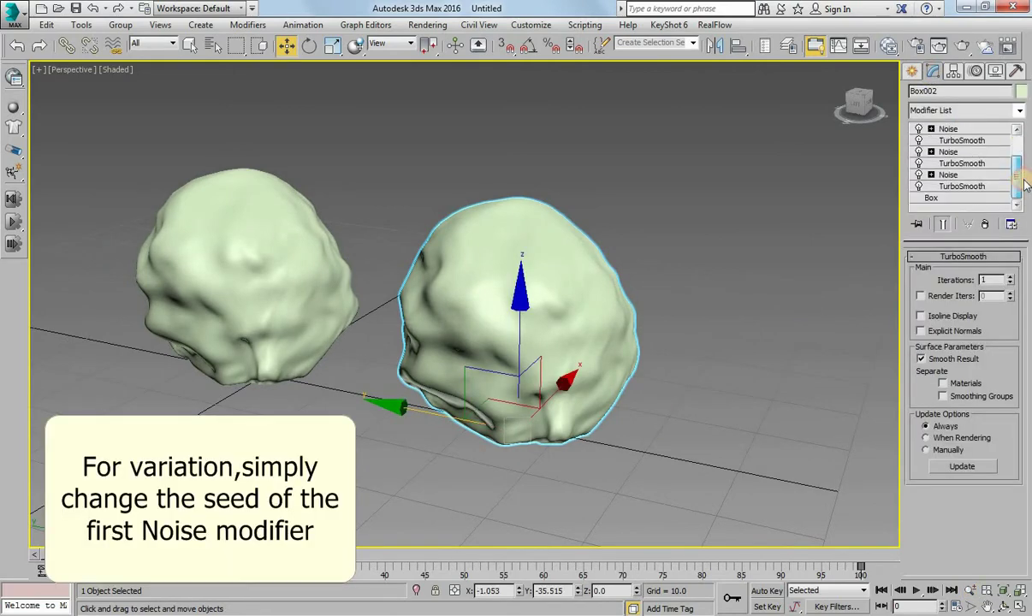
left_click(978, 176)
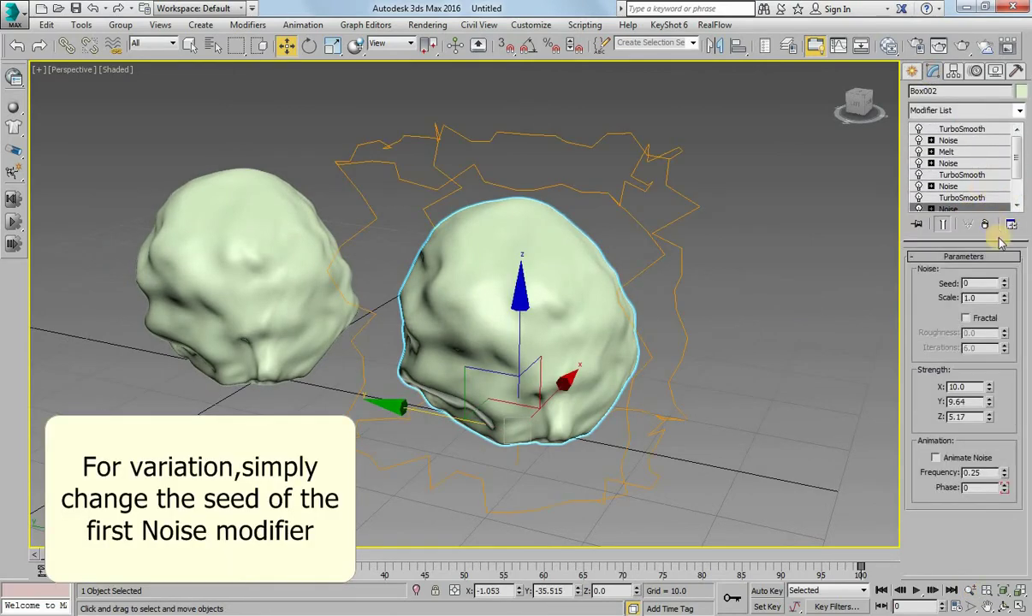
left_click(1004, 281)
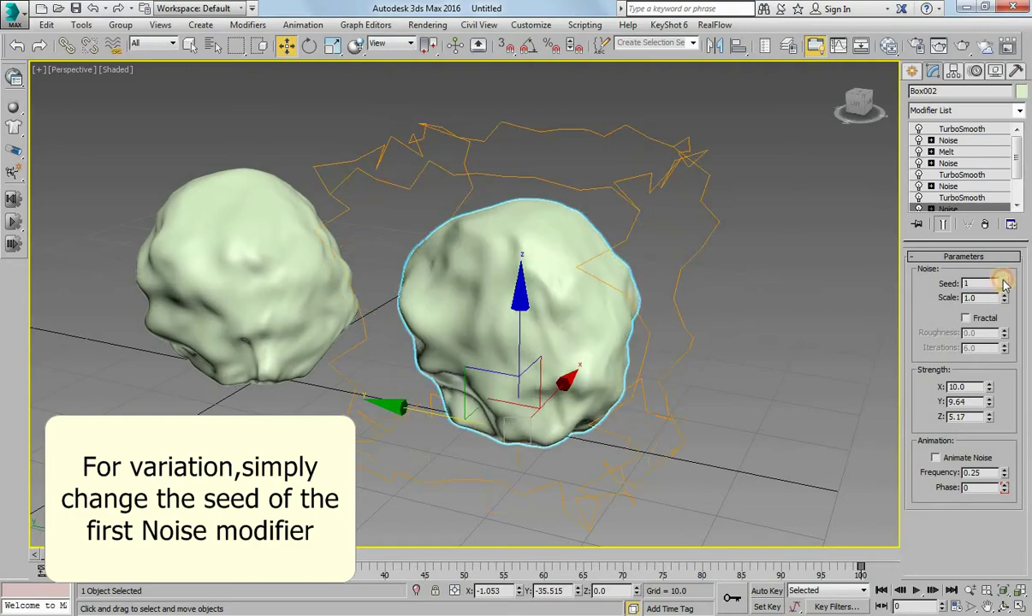
left_click(1003, 603)
left_click_drag(403, 292, 304, 293)
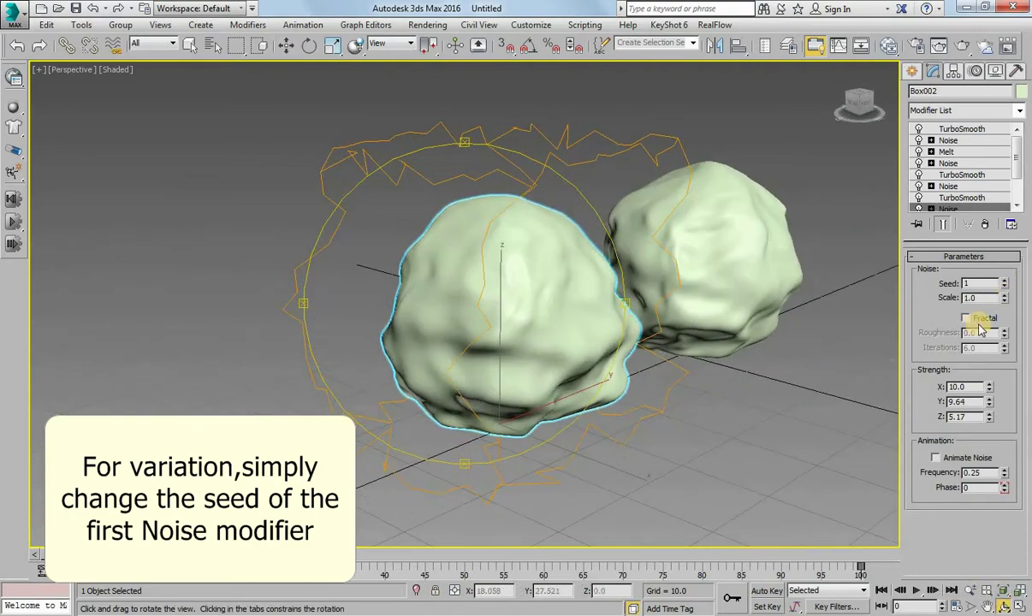
left_click(1004, 281)
mouse_move(728, 309)
left_mouse_down()
mouse_move(599, 426)
mouse_move(626, 352)
mouse_move(890, 355)
left_mouse_up()
Keep raising that Noise Seed until it reaches 21.
left_click(1005, 281)
left_click(1005, 281)
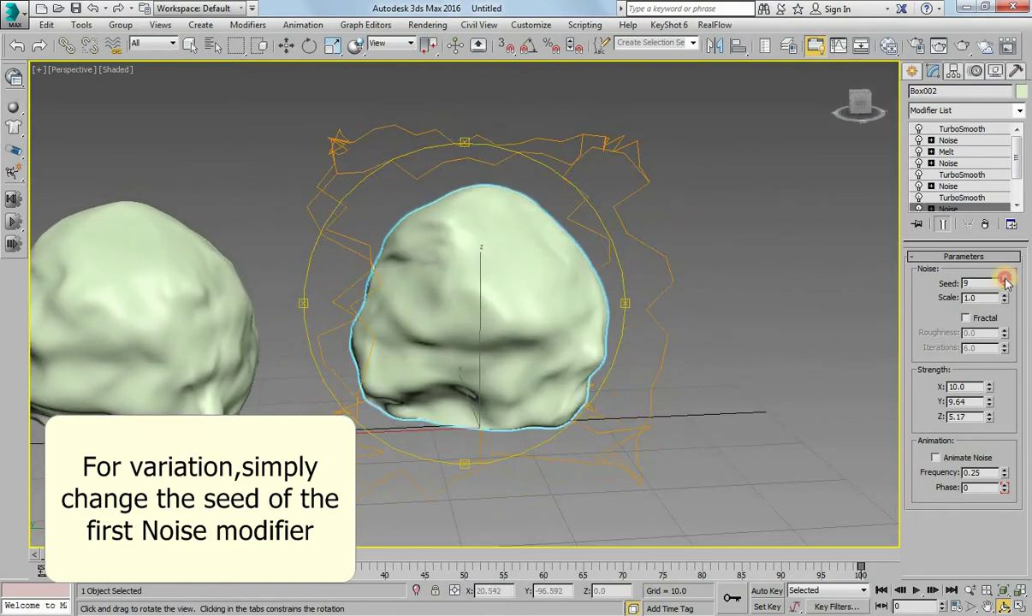
left_click(1005, 282)
left_click(1005, 282)
left_click(1005, 281)
left_click(1005, 282)
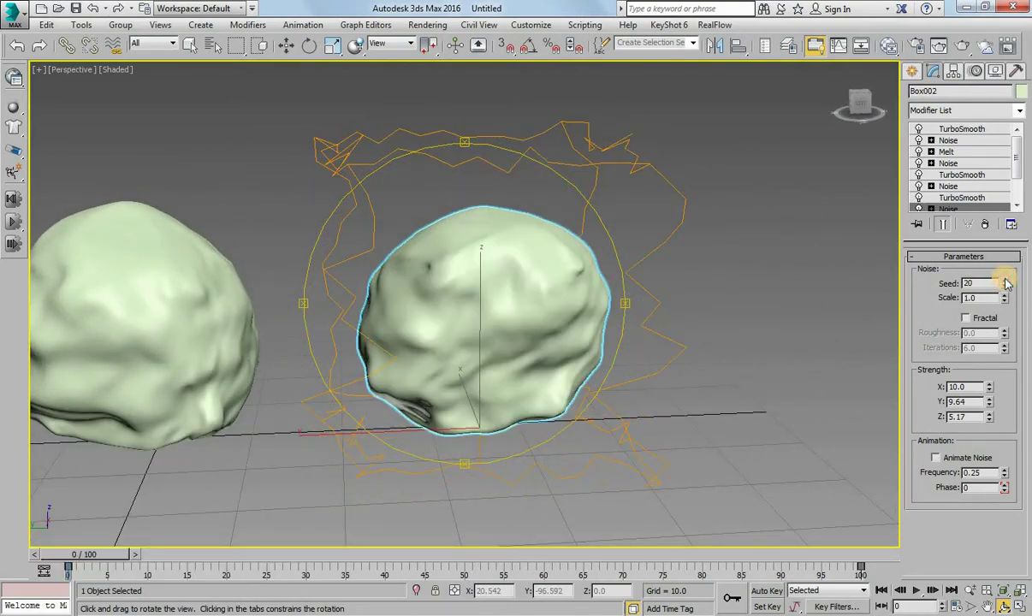
left_click(1005, 281)
left_click(1005, 281)
mouse_move(565, 278)
left_mouse_down()
mouse_move(426, 290)
mouse_move(502, 308)
mouse_move(590, 309)
left_mouse_up()
scroll(984, 193, "down", 3)
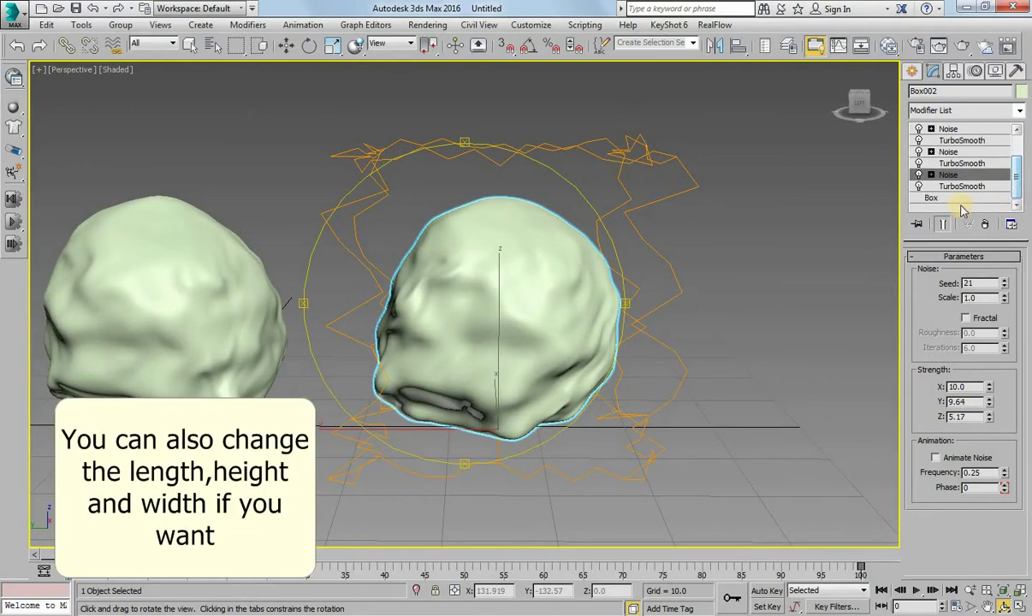
Resize Box002's base box to Length 23.64, Width 23.252 and Height 30.595.
left_click(941, 198)
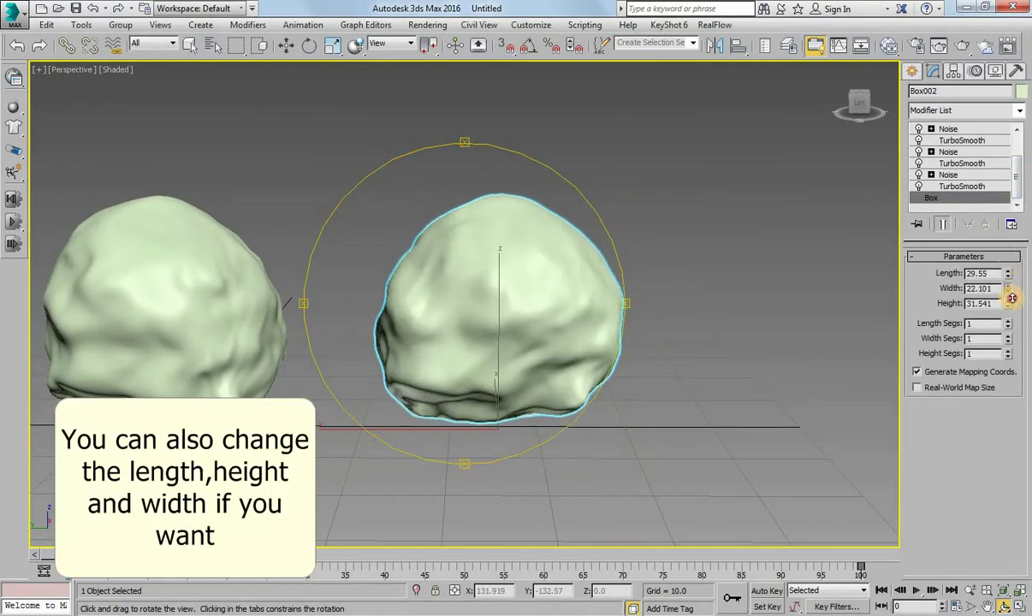
left_click_drag(441, 329, 923, 306)
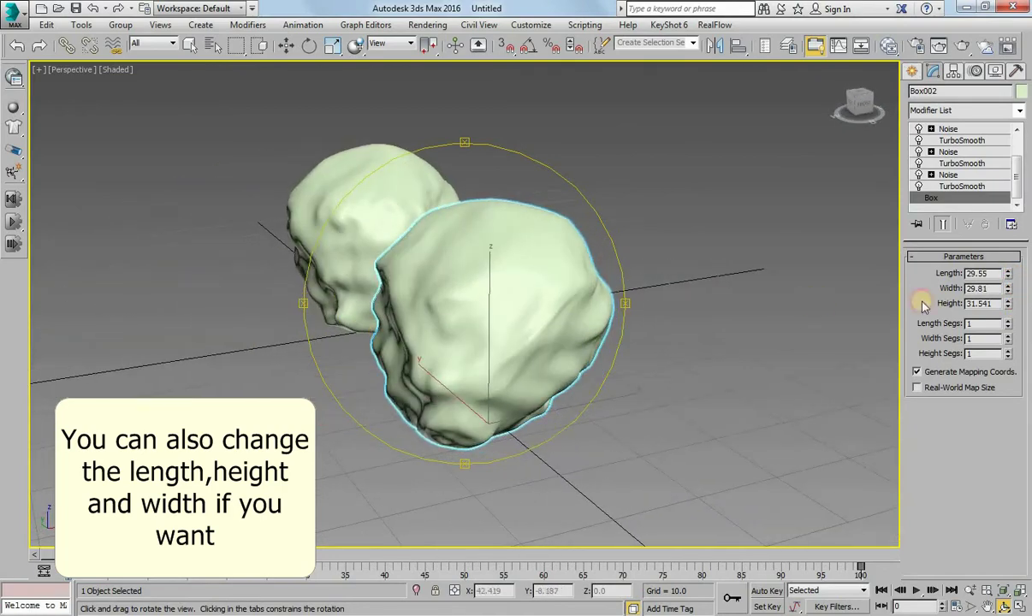
left_click_drag(1012, 293, 1005, 304)
left_click_drag(586, 337, 454, 330)
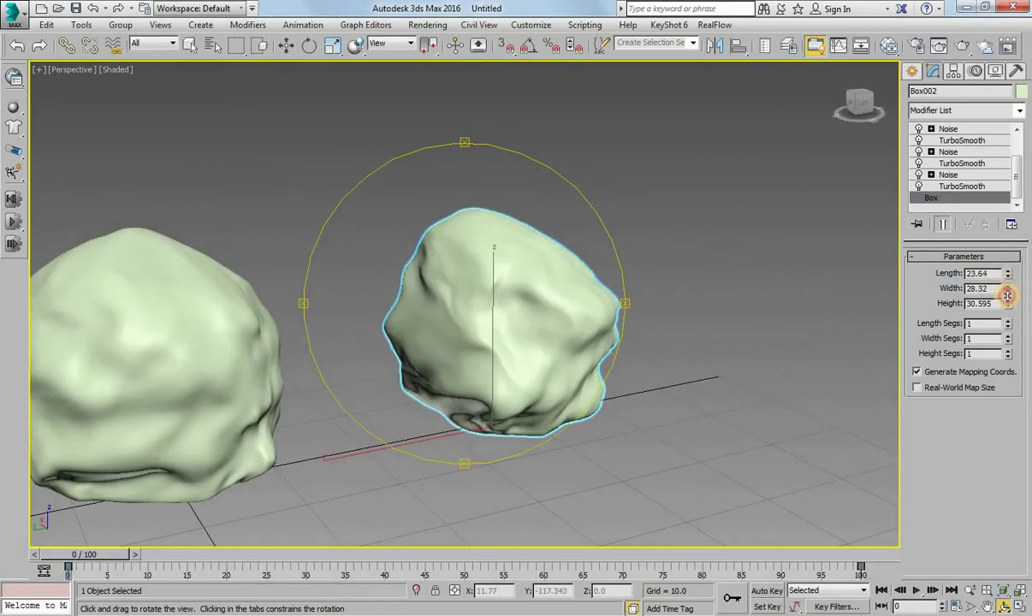
mouse_move(511, 297)
left_mouse_down()
mouse_move(339, 269)
mouse_move(219, 278)
mouse_move(236, 305)
mouse_move(738, 273)
left_mouse_up()
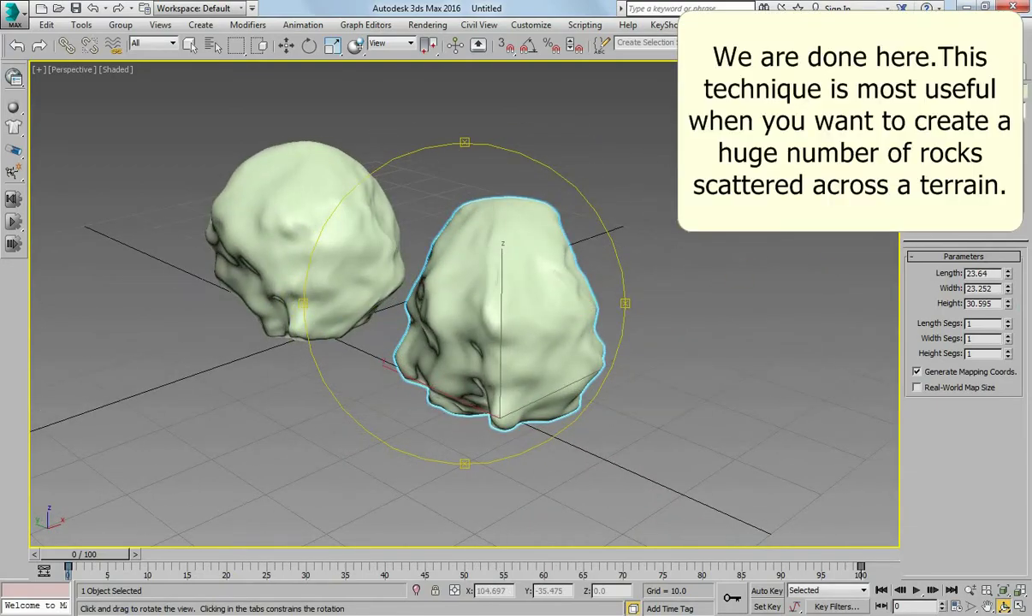
Lower the second rock's bottom Noise modifier Seed to 19.
left_click(948, 128)
left_click(1004, 287)
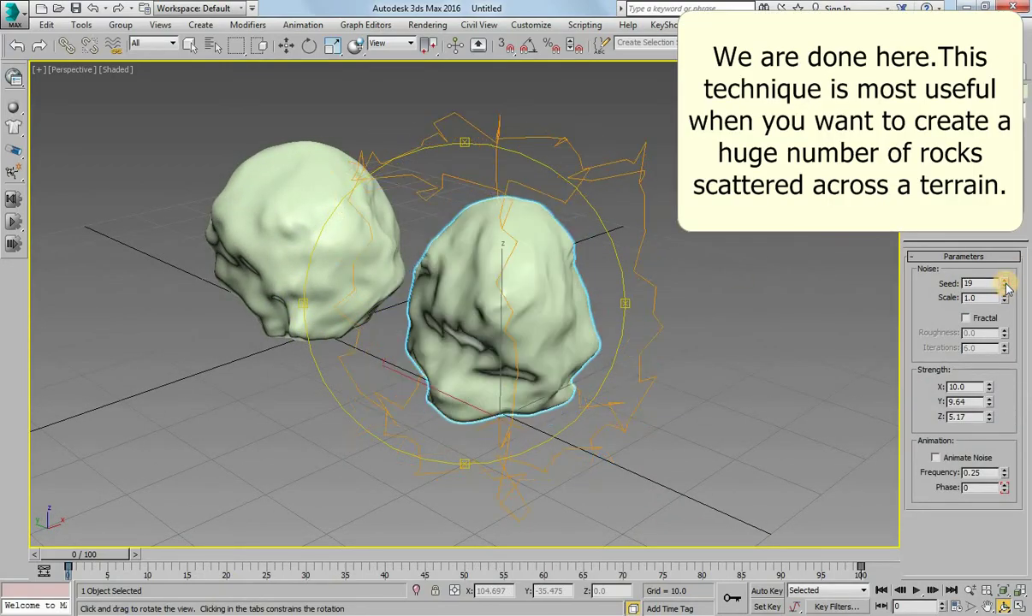
mouse_move(467, 281)
left_mouse_down()
mouse_move(655, 267)
mouse_move(553, 232)
mouse_move(548, 331)
mouse_move(567, 244)
left_mouse_up()
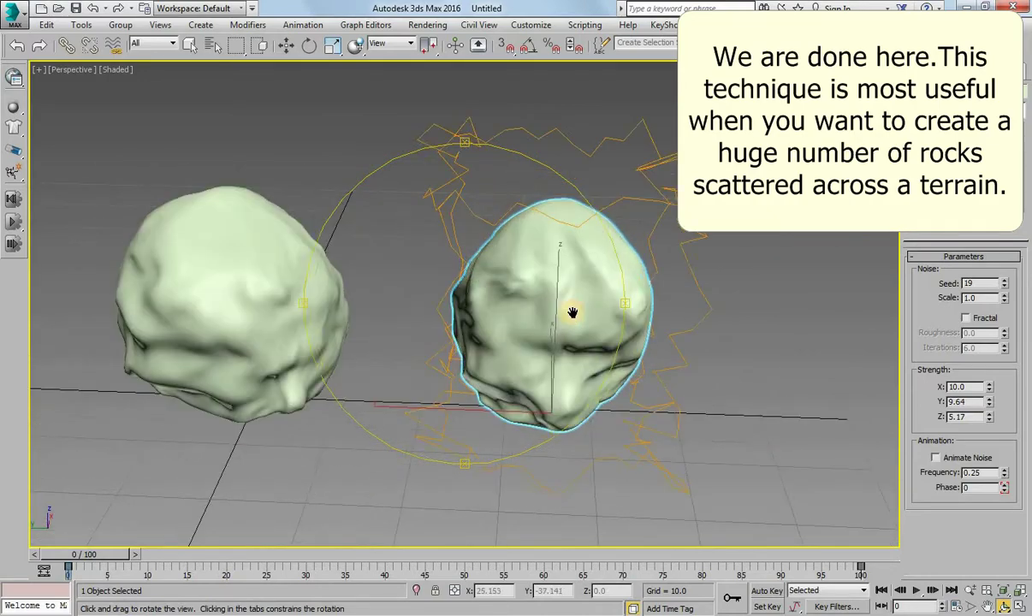
Deselect the rock and orbit the viewport to compare both rocks.
key("w")
left_click(675, 181)
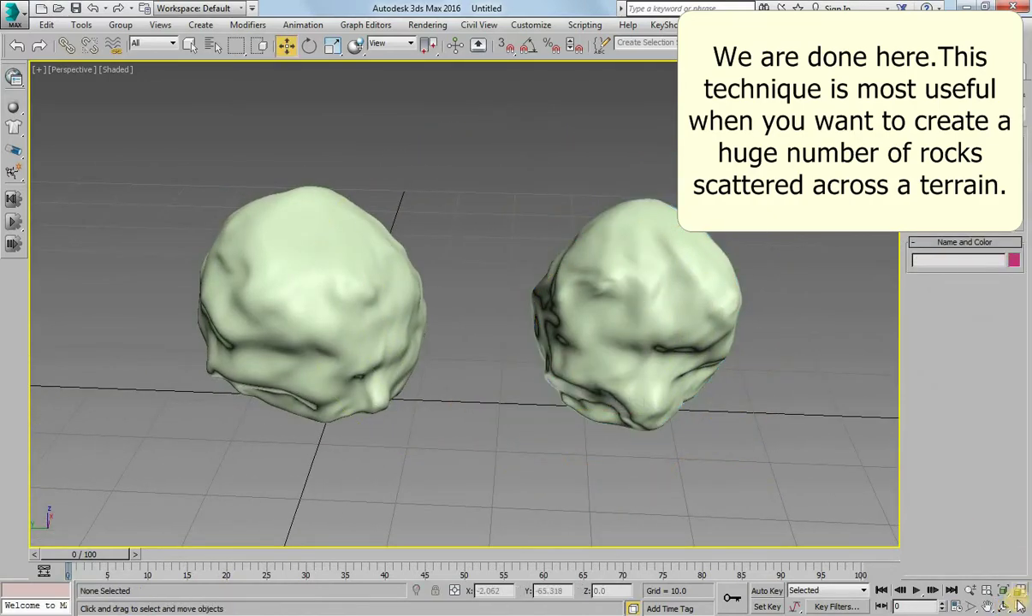
left_click(1003, 606)
mouse_move(502, 330)
left_mouse_down()
mouse_move(488, 320)
mouse_move(473, 341)
mouse_move(449, 341)
mouse_move(552, 350)
mouse_move(511, 318)
mouse_move(574, 332)
mouse_move(502, 350)
mouse_move(525, 340)
mouse_move(515, 343)
left_mouse_up()
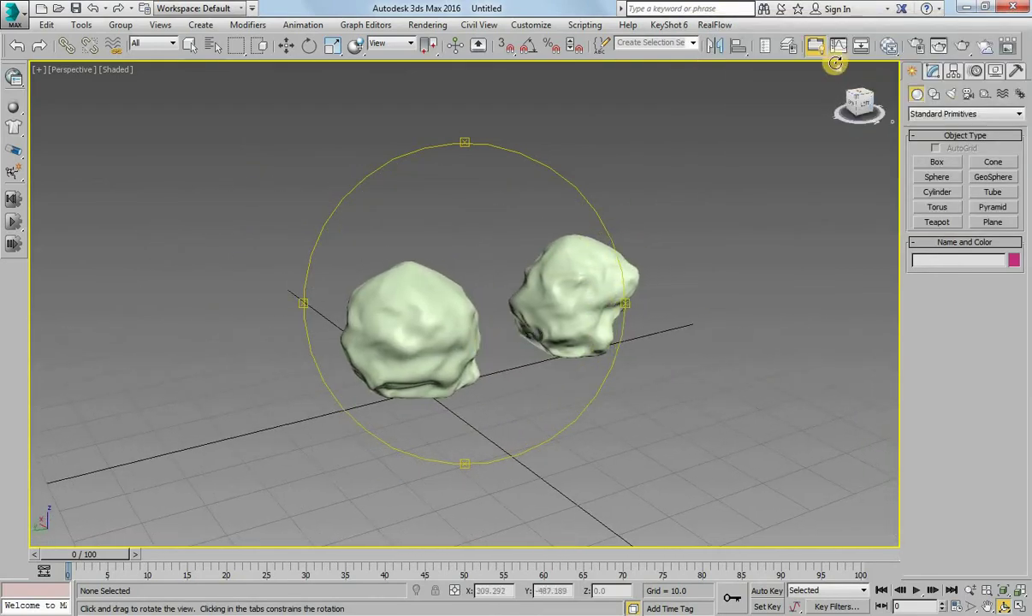
left_click_drag(840, 104, 710, 189)
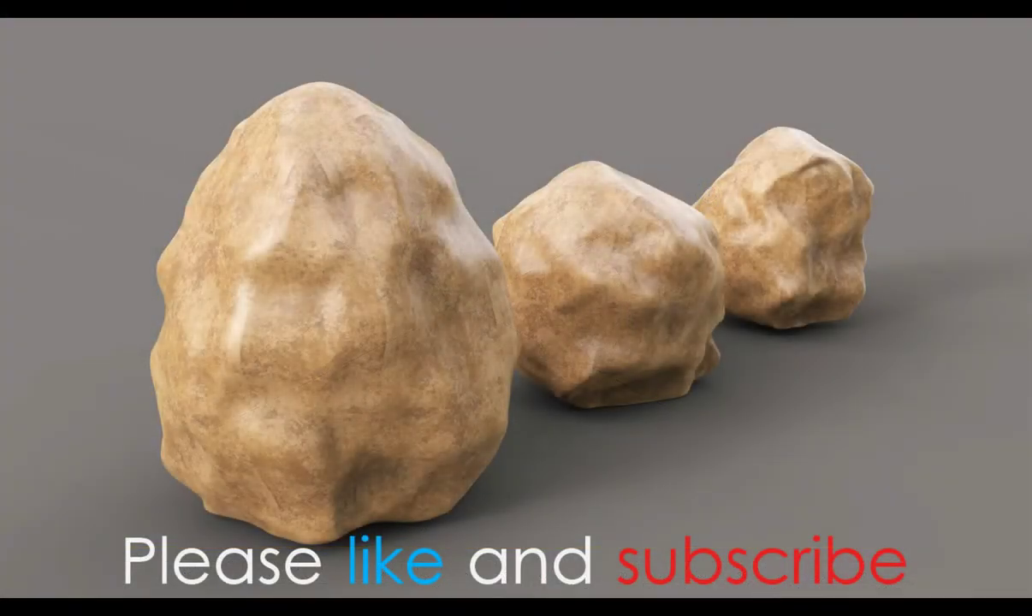